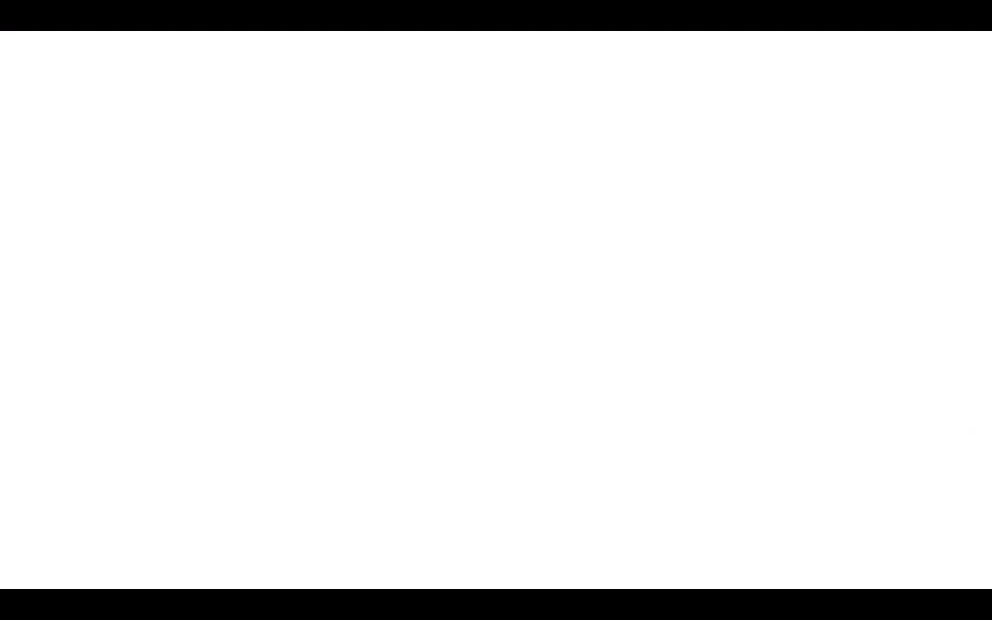
- Exit the slide show to Normal view on the blank slide 2
key("Escape")
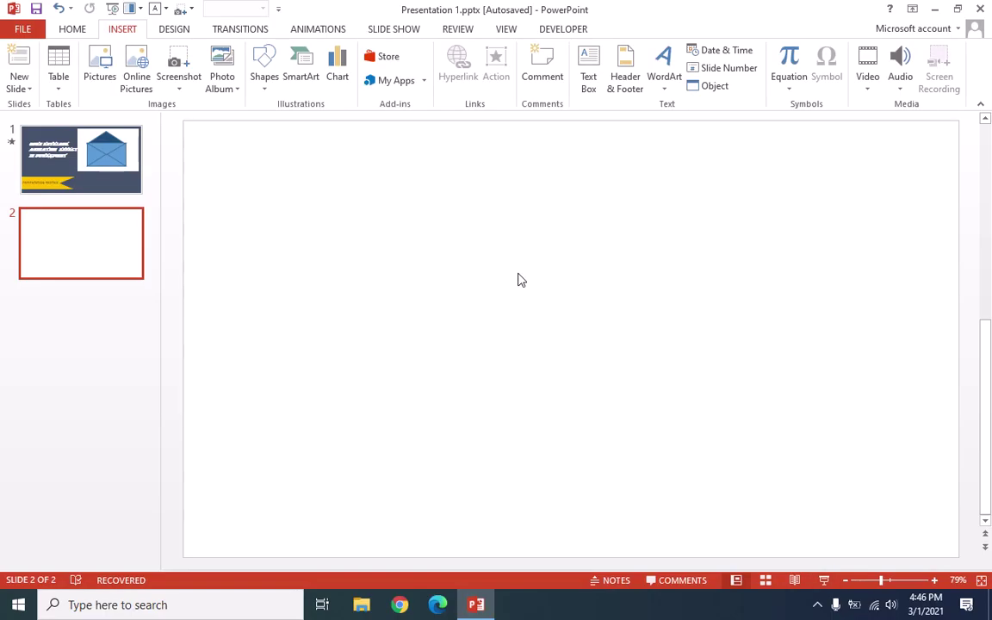
- Draw a rectangle near the bottom of slide 2, enlarge it and nudge it into position
left_click(79, 29)
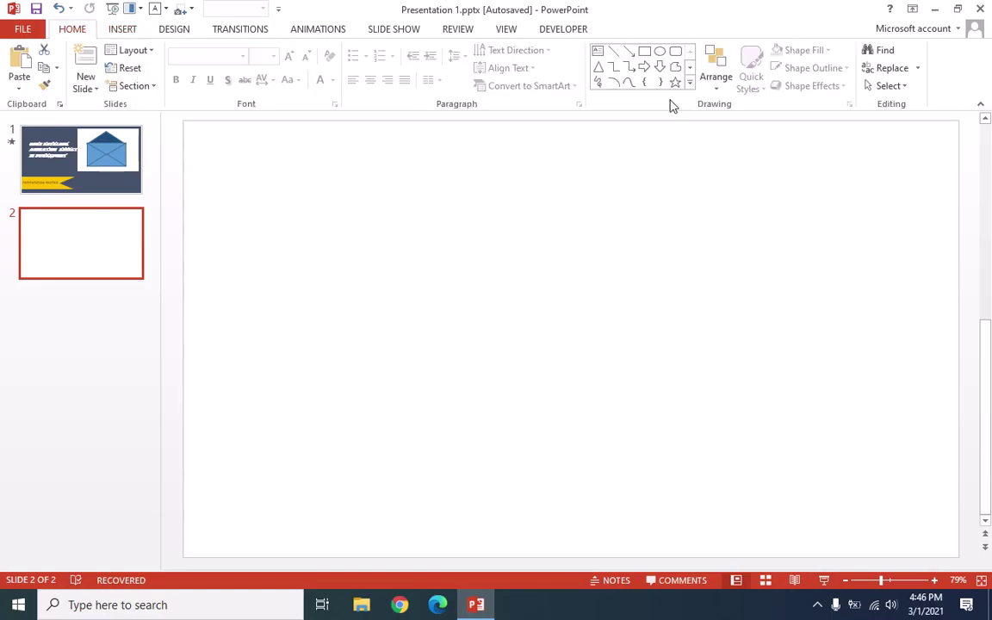
left_click(644, 52)
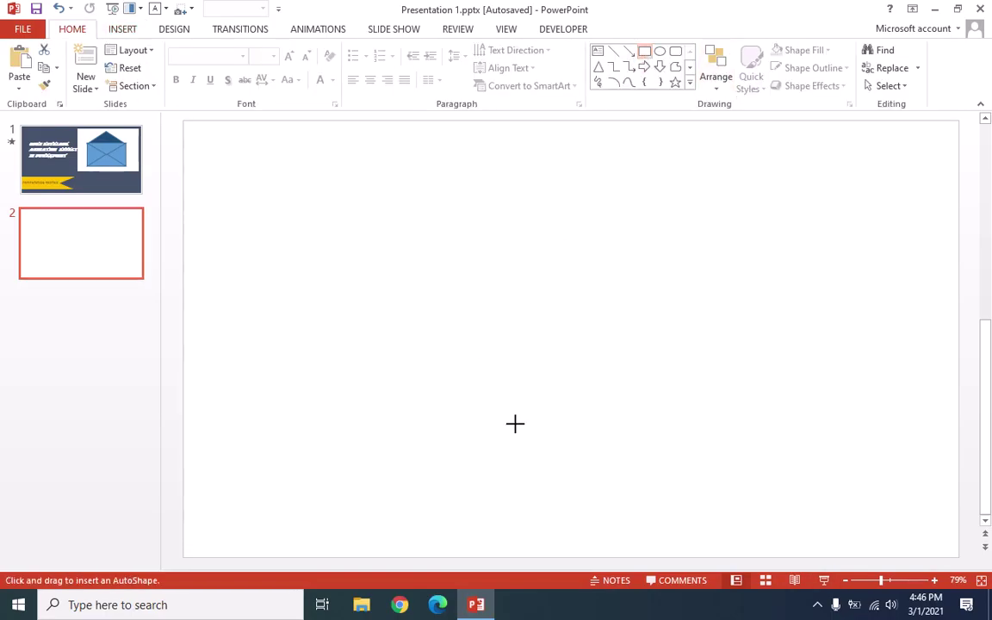
left_click_drag(479, 383, 757, 557)
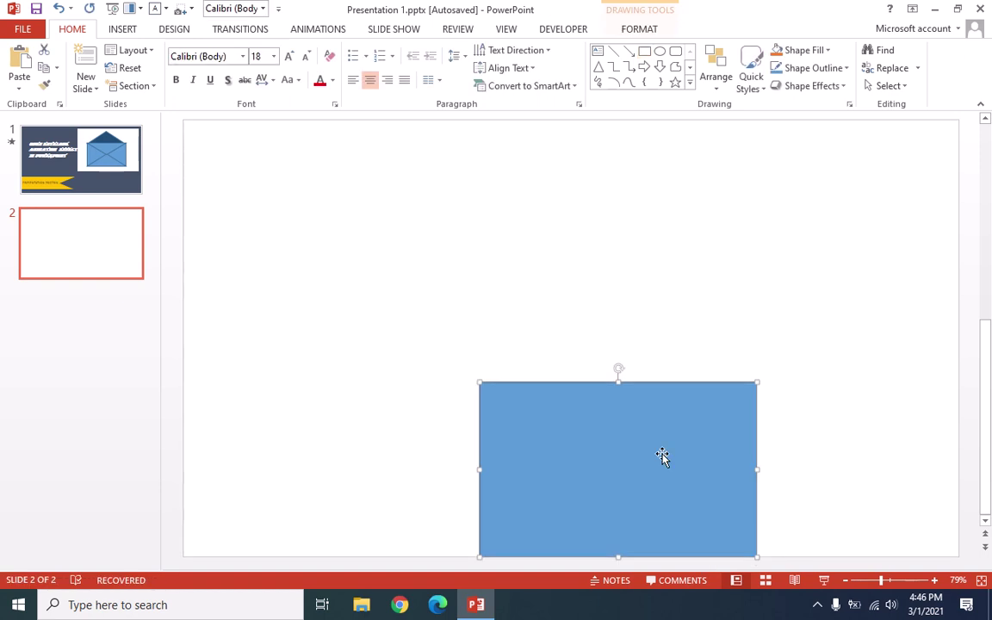
left_click_drag(757, 381, 808, 345)
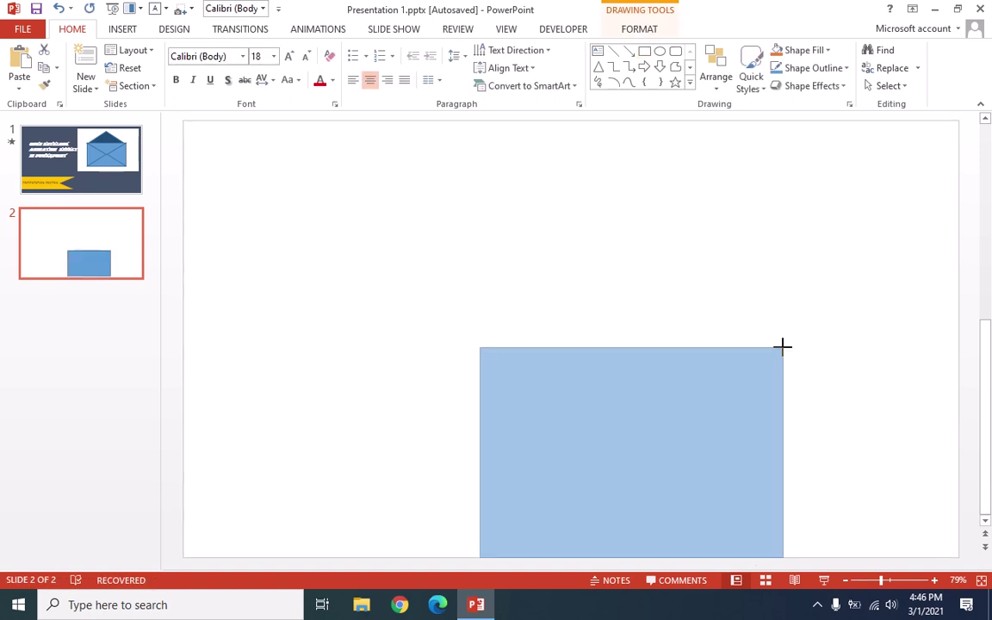
left_click_drag(706, 411, 685, 411)
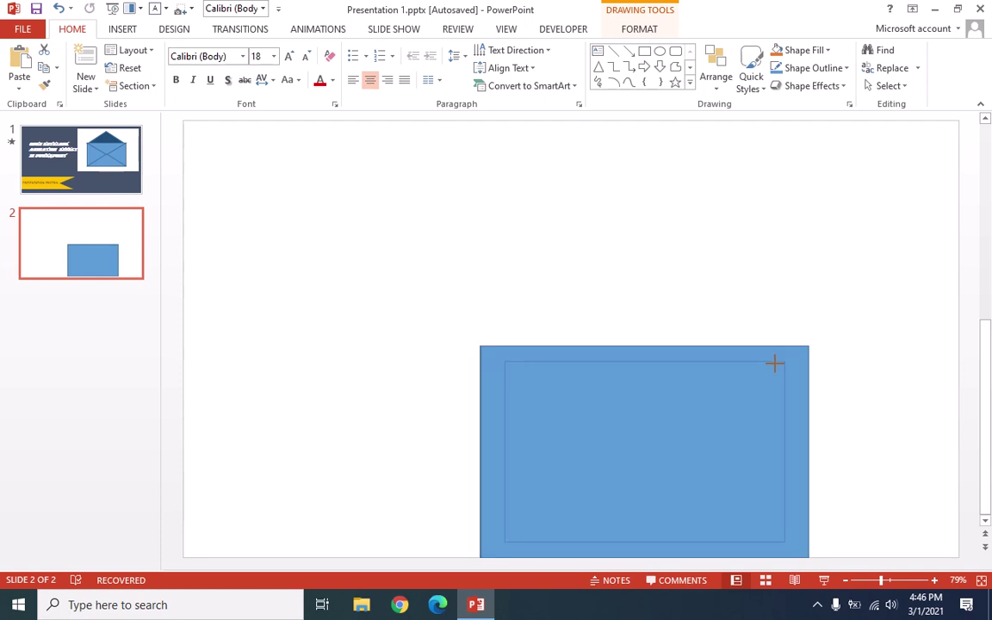
- Size a smaller inner rectangle with a light gold fill and no outline
left_click_drag(807, 342, 796, 353)
right_click(629, 416)
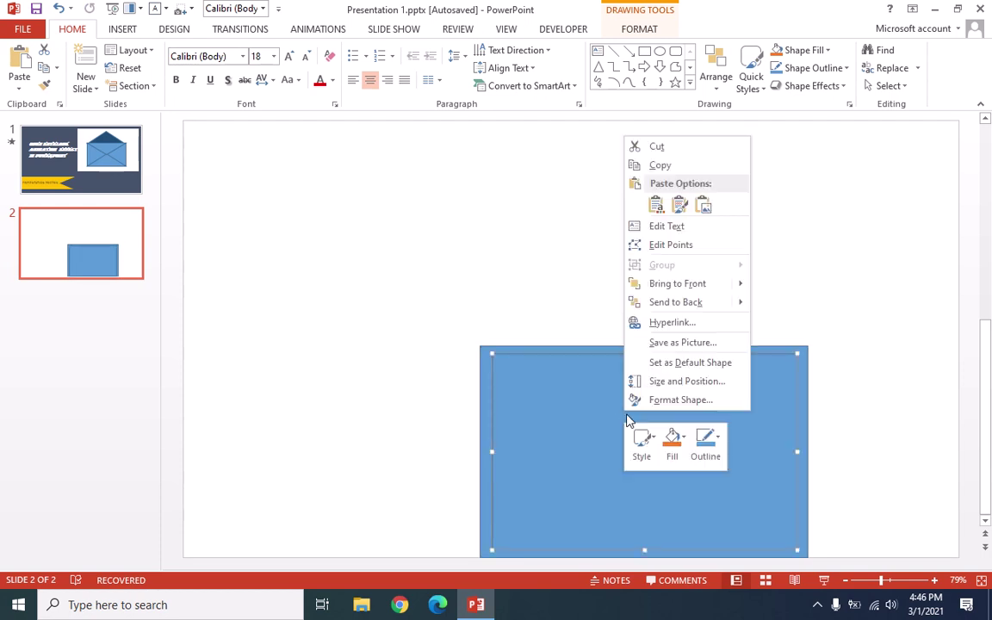
left_click(672, 443)
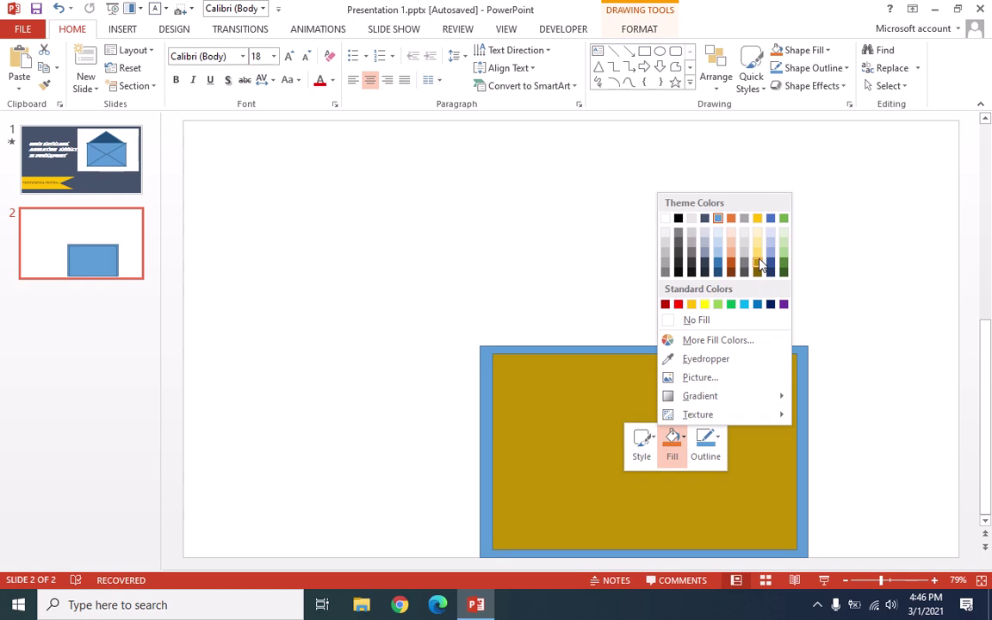
left_click(757, 251)
left_click(705, 443)
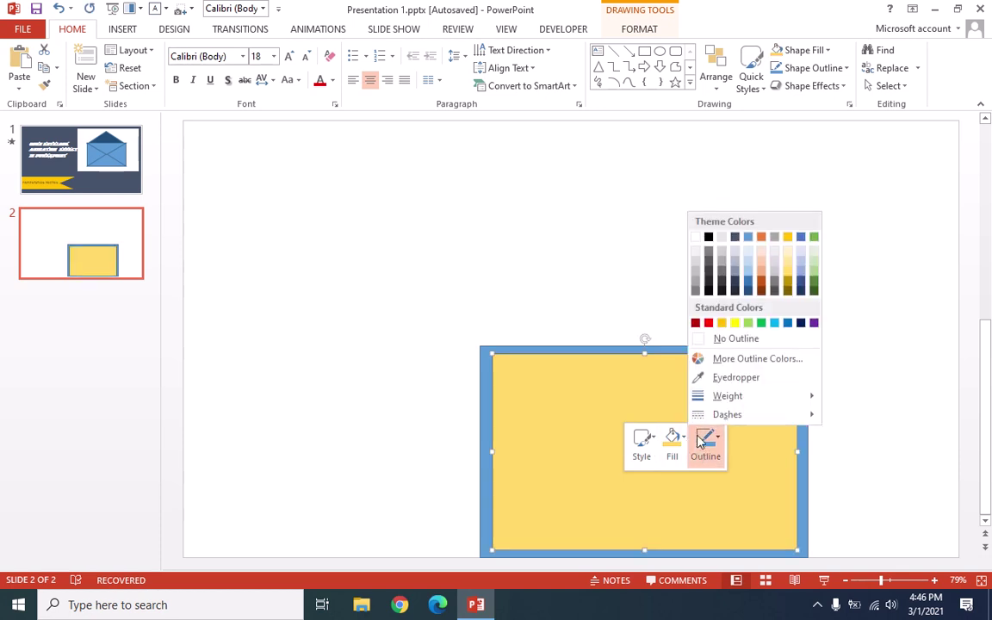
left_click(736, 338)
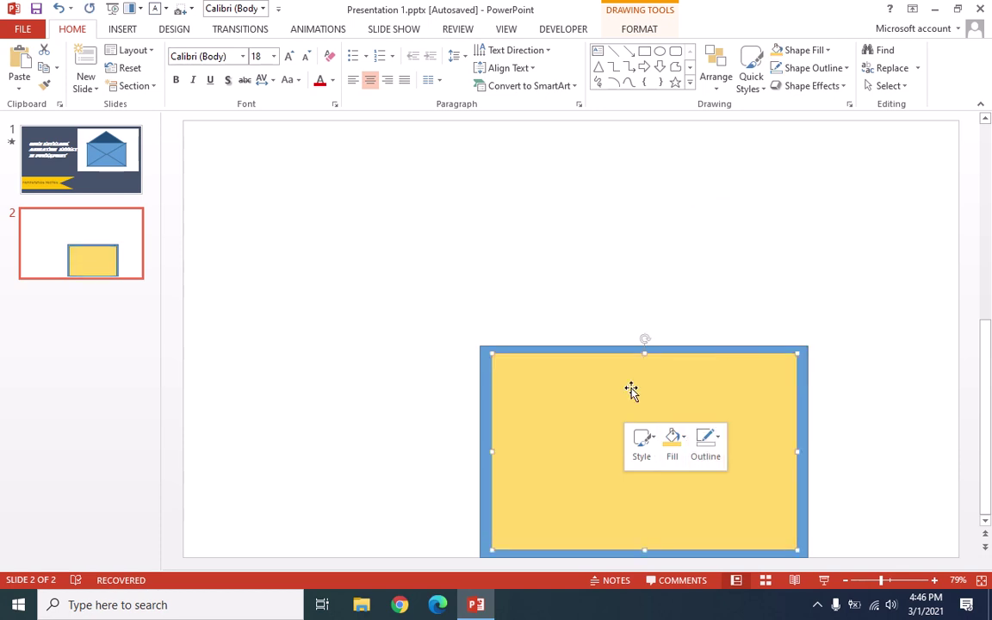
left_click(582, 142)
left_click(598, 53)
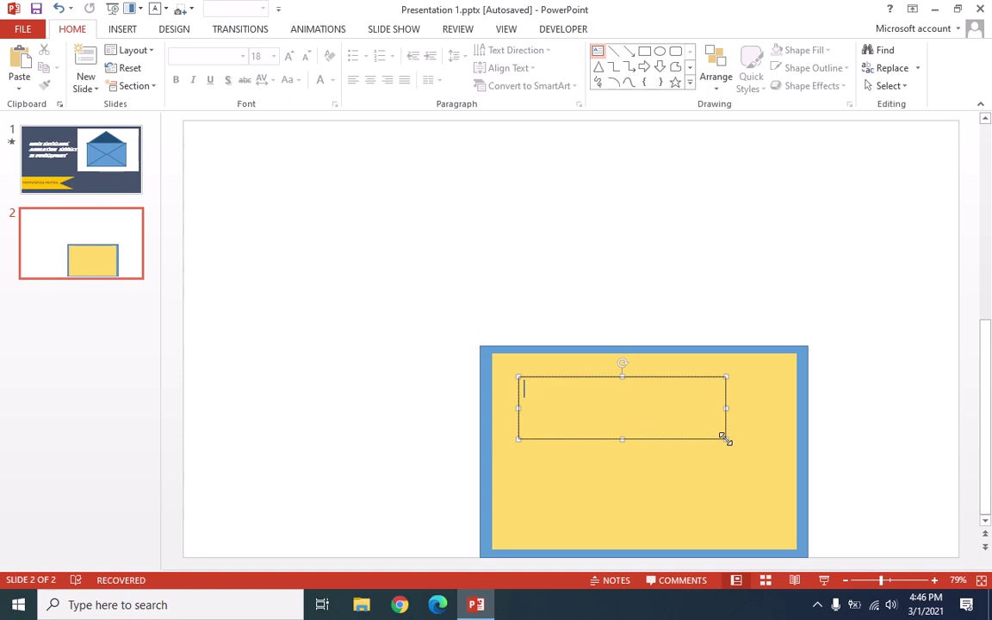
- Add a text box reading 'Your Text Here' on the yellow sheet at 28 pt
left_click_drag(644, 424, 724, 438)
type("Your Text Here")
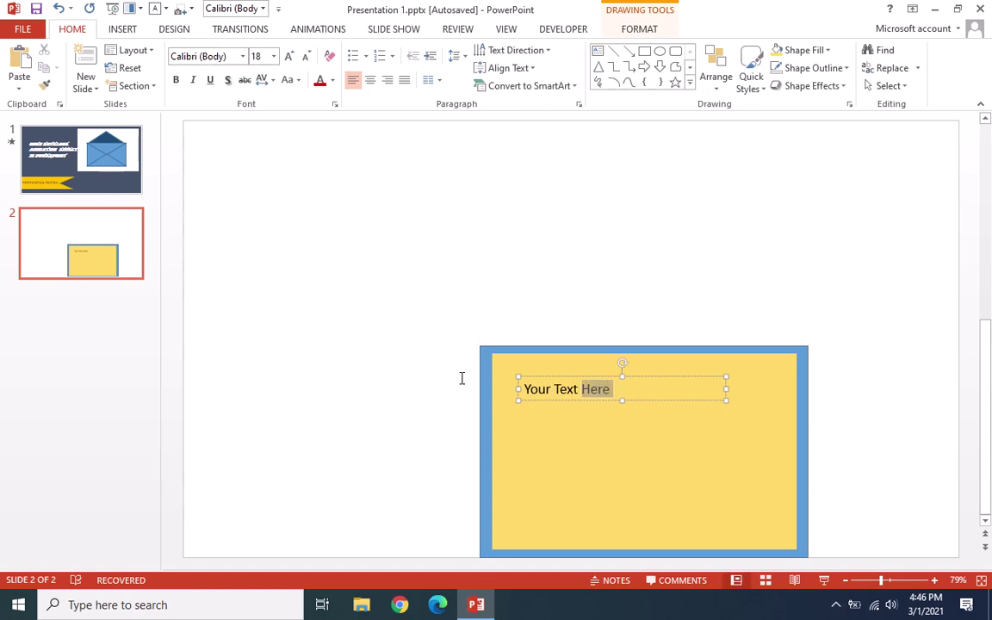
left_click_drag(461, 378, 458, 379)
left_click(289, 57)
left_click(289, 57)
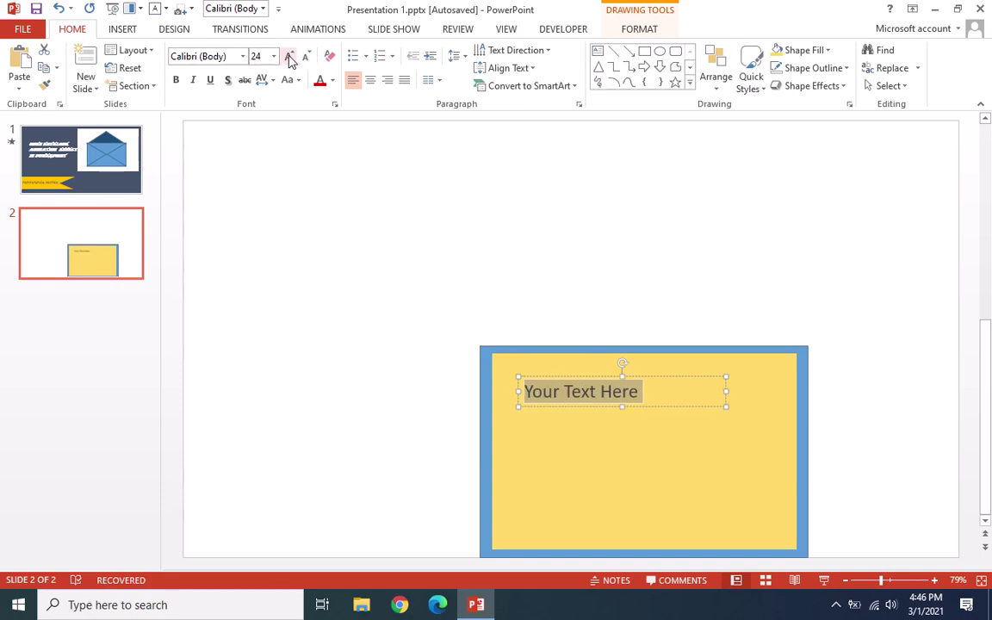
left_click(289, 57)
- Format the text in Segoe Print, bold and italic
left_click(243, 56)
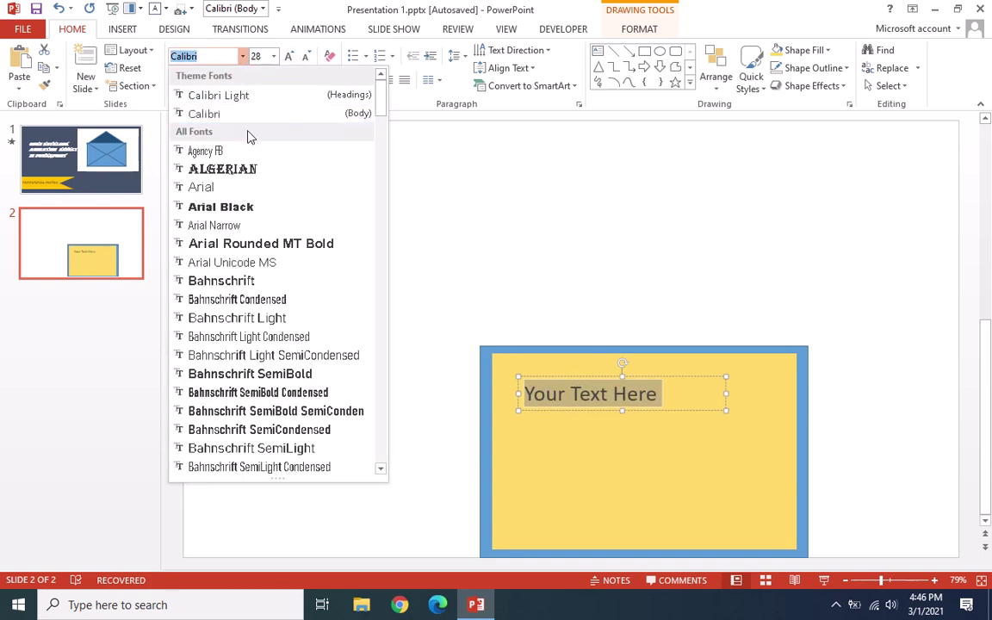
scroll(287, 232, "down", 5)
scroll(288, 233, "down", 6)
scroll(291, 241, "down", 6)
scroll(291, 244, "down", 6)
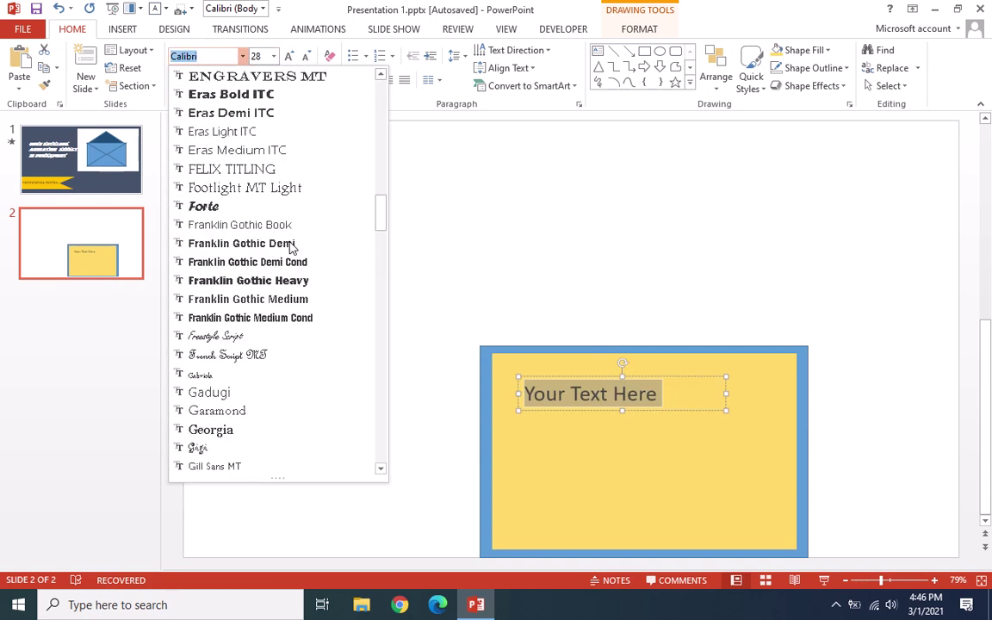
scroll(263, 248, "down", 7)
scroll(262, 245, "down", 7)
scroll(263, 237, "down", 8)
scroll(299, 240, "down", 7)
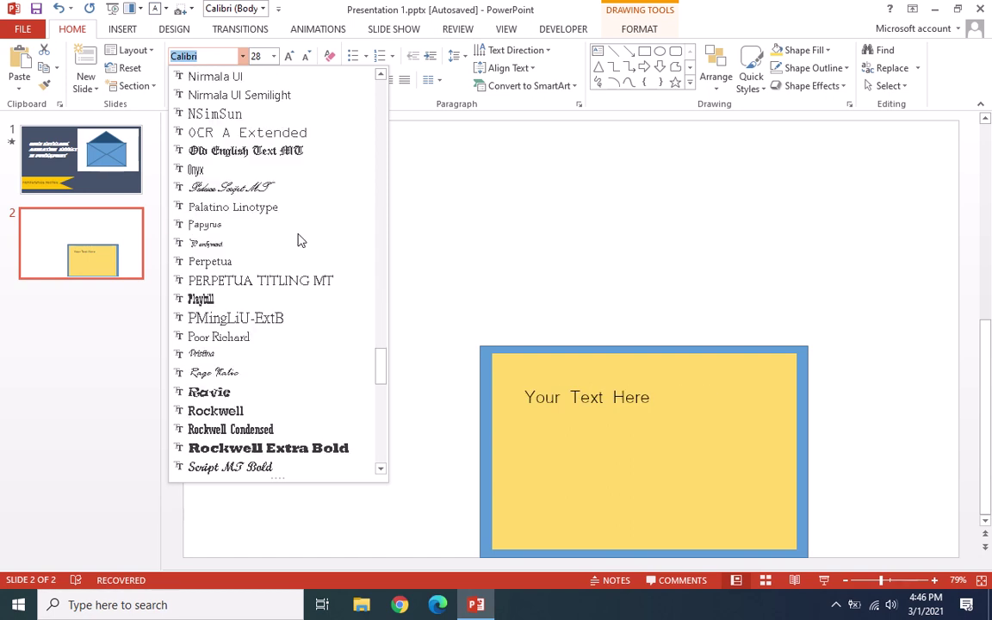
scroll(299, 240, "down", 6)
scroll(299, 242, "down", 2)
scroll(271, 197, "up", 1)
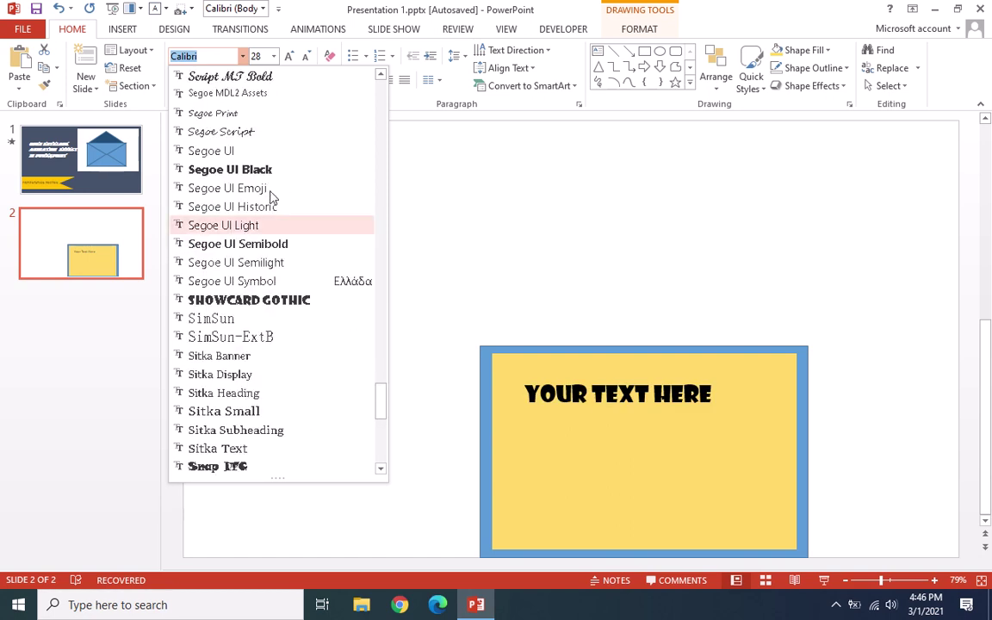
left_click(249, 114)
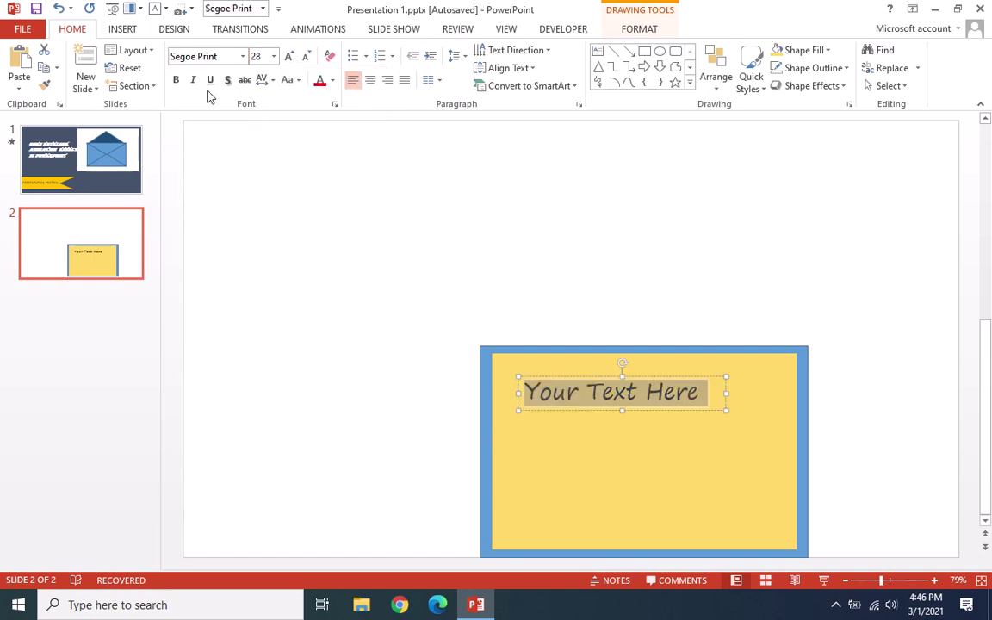
left_click(176, 80)
left_click(193, 80)
left_click(380, 255)
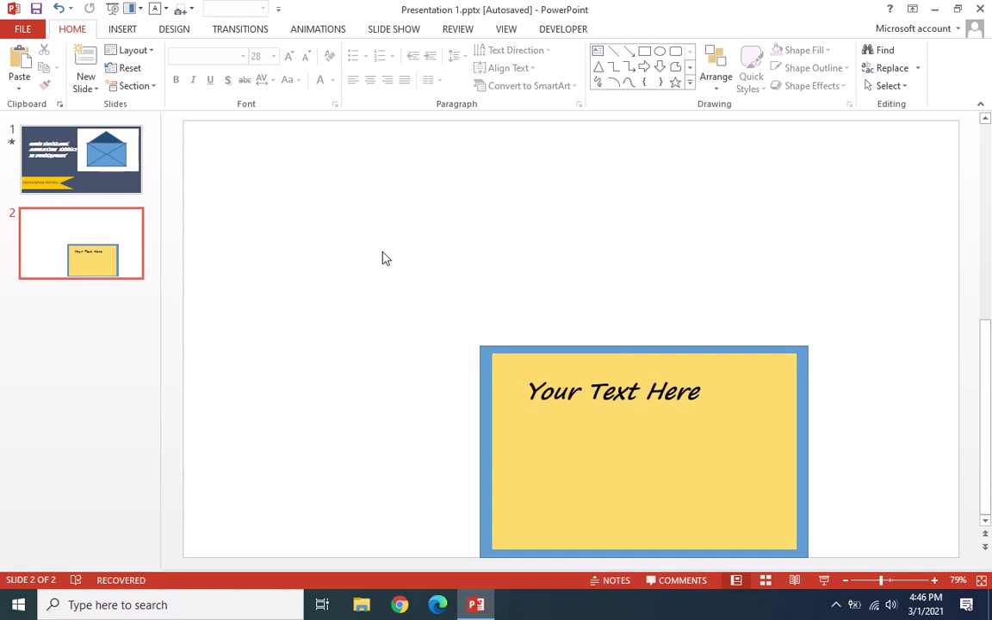
- Fill the outer rectangle with dark blue
mouse_move(494, 587)
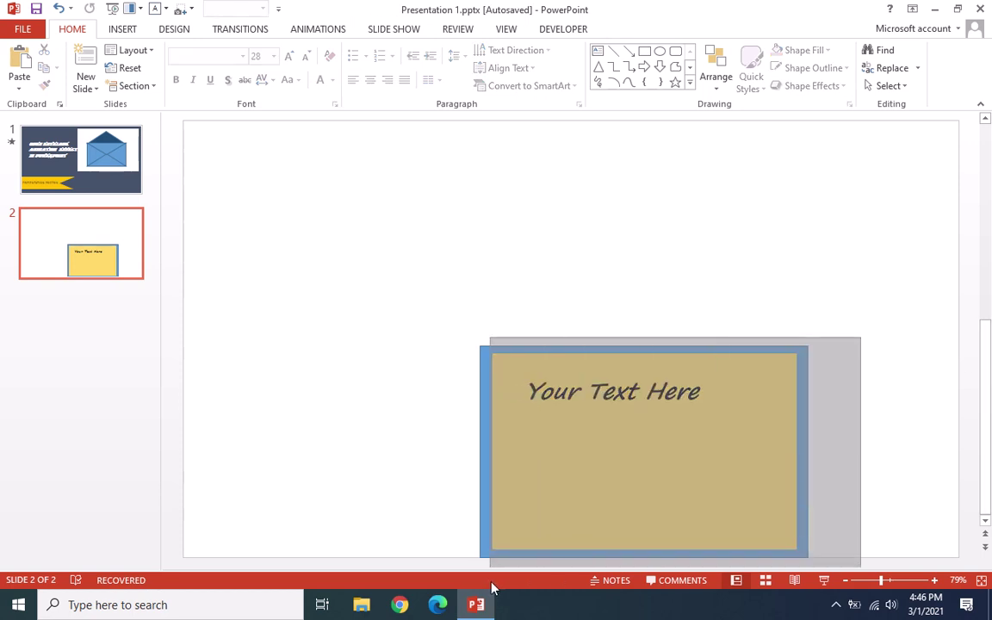
key("ctrl+a")
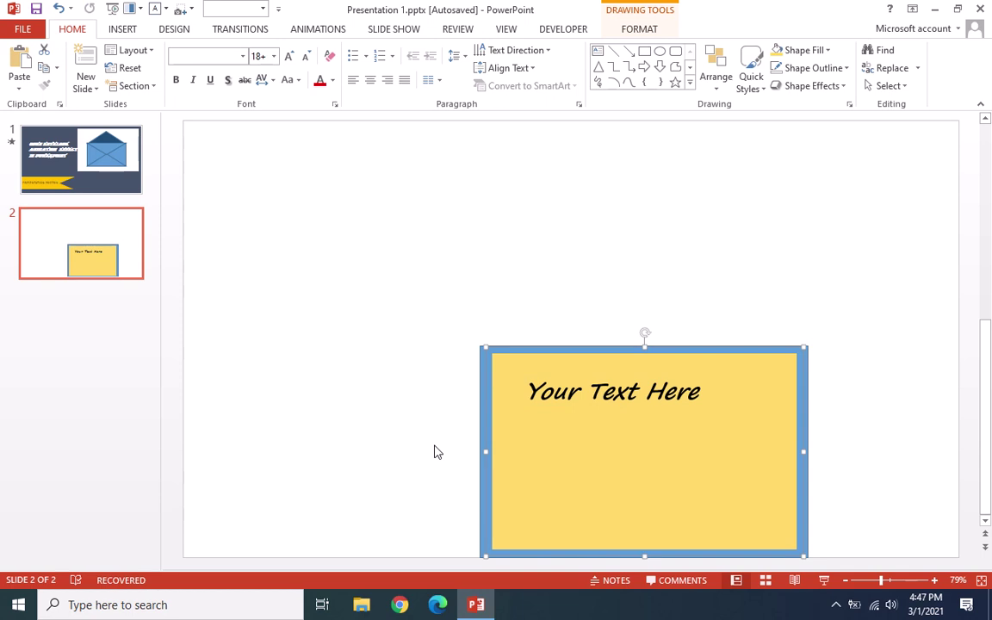
left_click(471, 440)
left_click(479, 432)
right_click(480, 433)
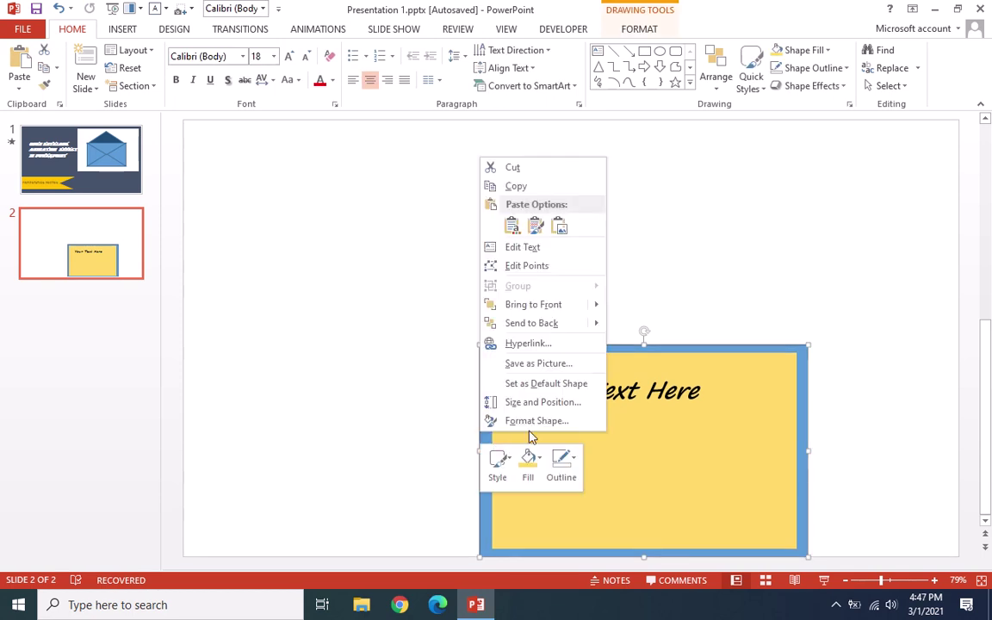
left_click(530, 467)
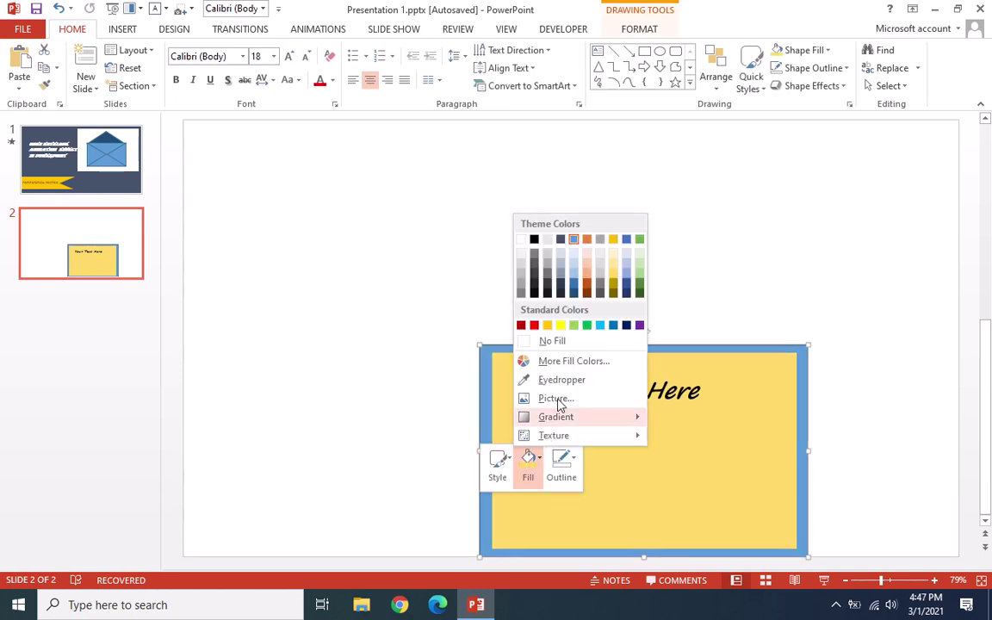
left_click(577, 295)
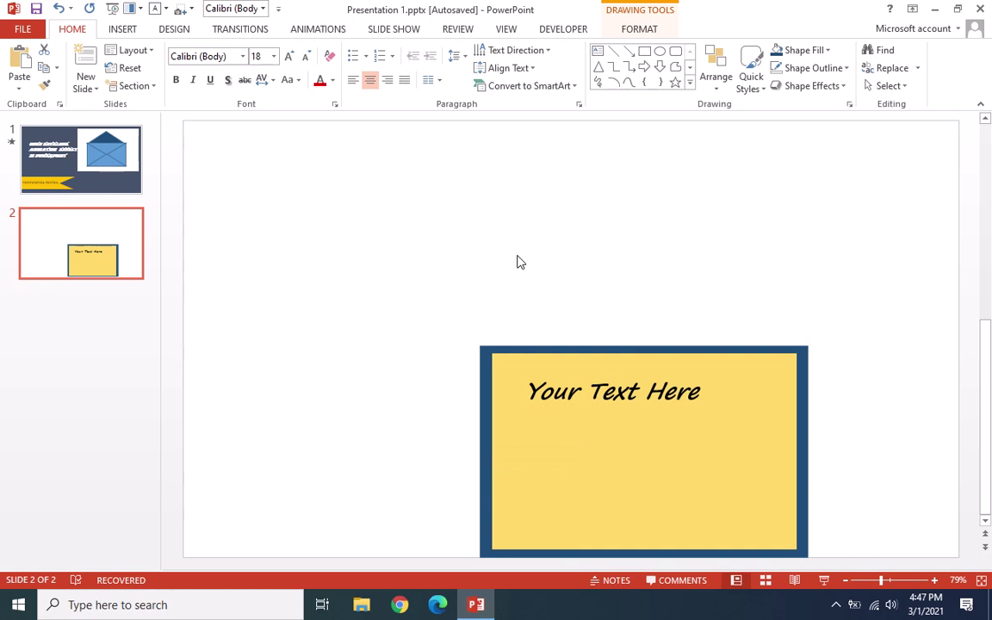
left_click(598, 69)
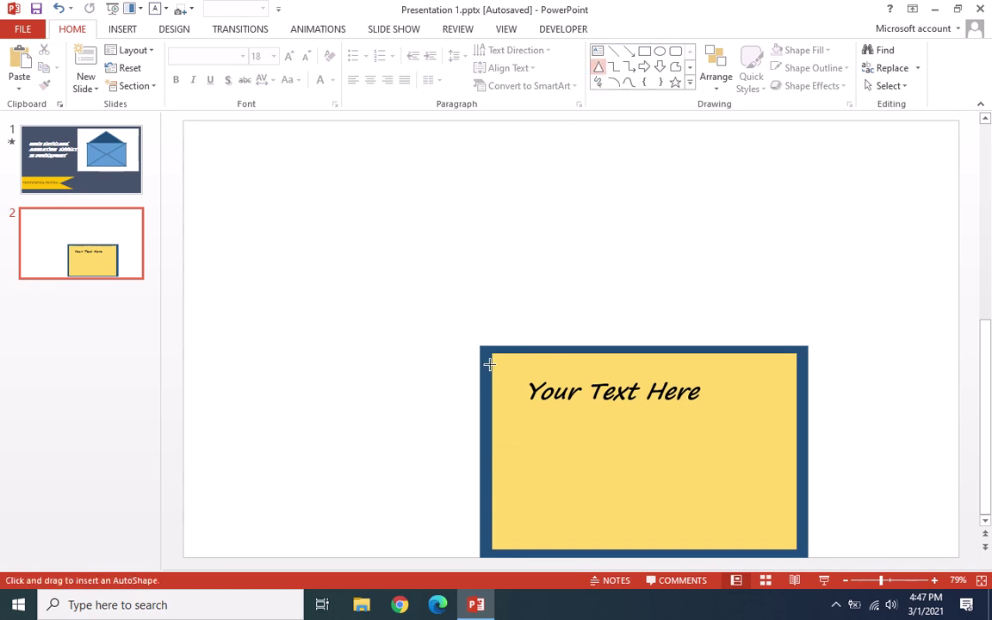
- Draw a right-pointing triangle covering the envelope's left side
left_click_drag(489, 365, 636, 508)
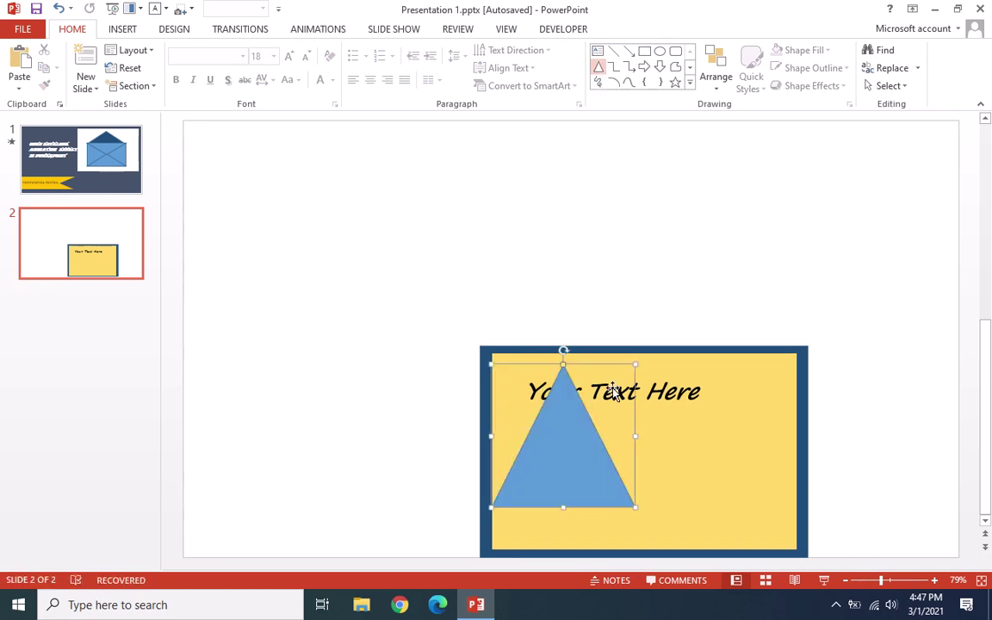
left_click(724, 86)
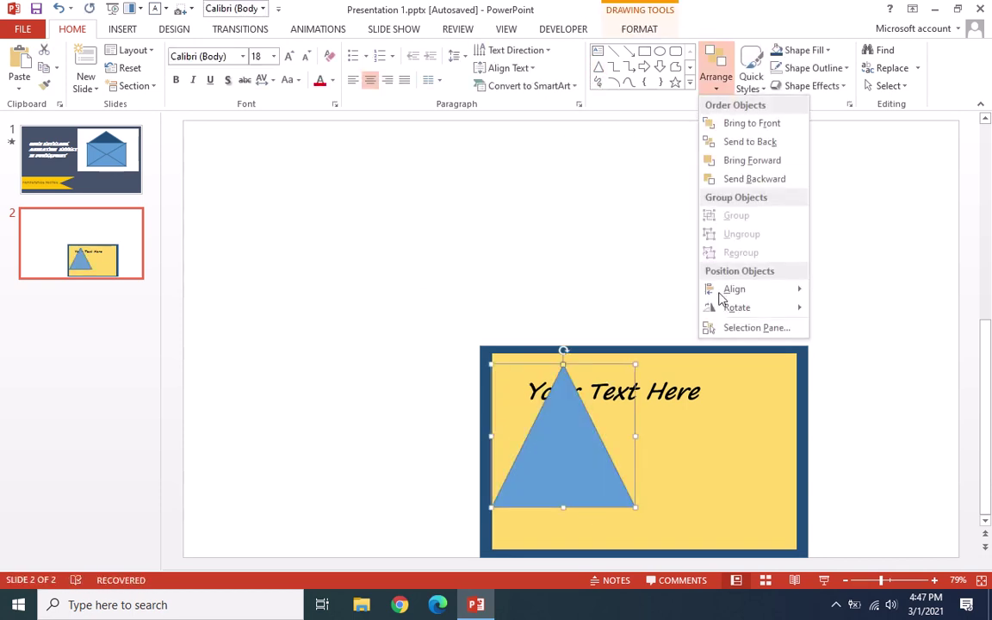
mouse_move(736, 308)
left_click(833, 310)
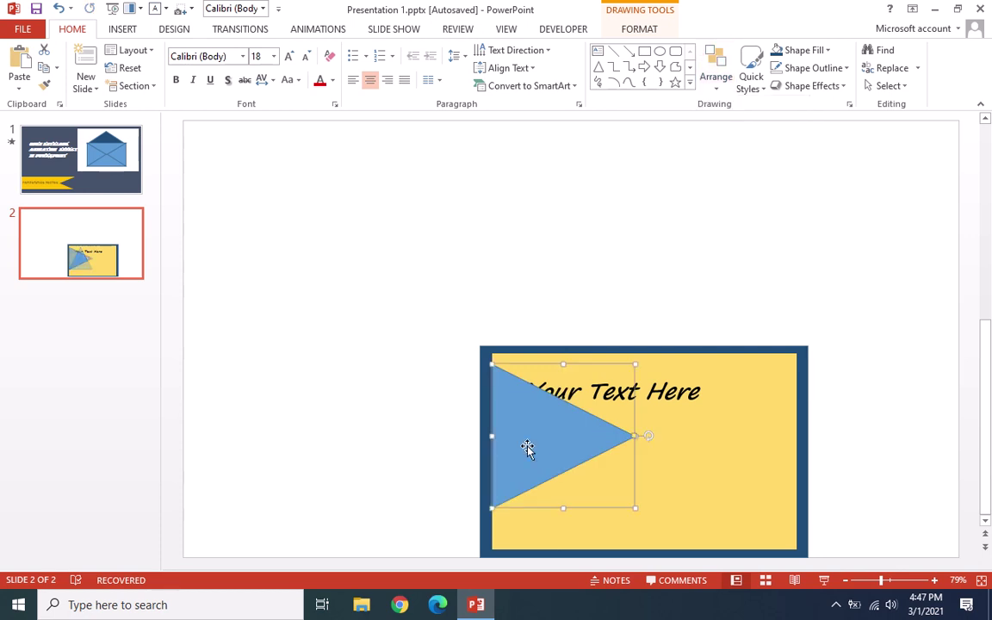
left_click_drag(524, 447, 510, 431)
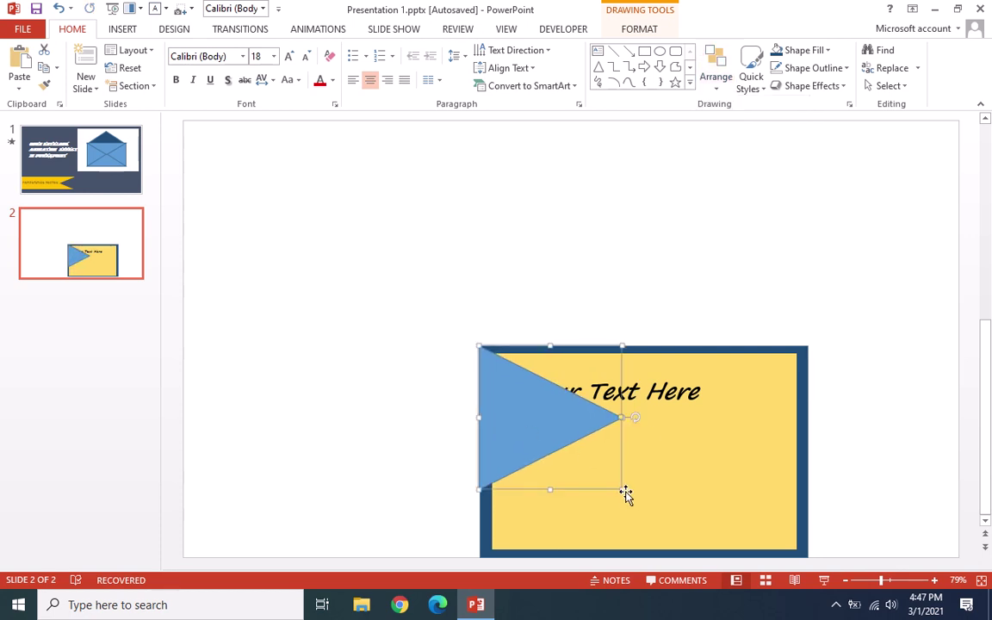
left_click_drag(622, 489, 667, 554)
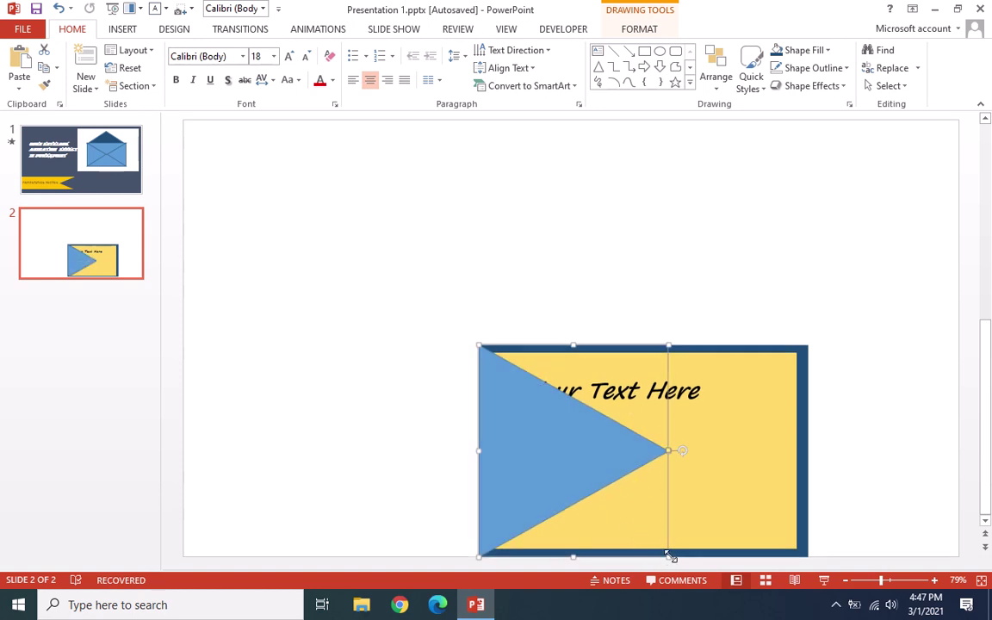
- Copy the triangle, flip it horizontally, and align it to the envelope's right edge
left_click_drag(551, 487, 660, 452, "ctrl")
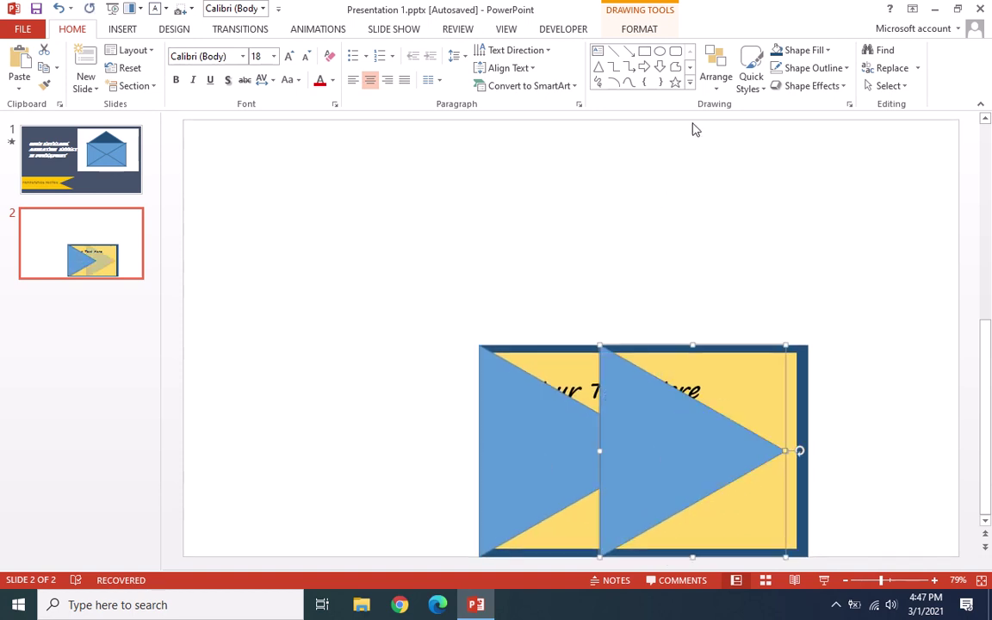
left_click(716, 76)
mouse_move(732, 308)
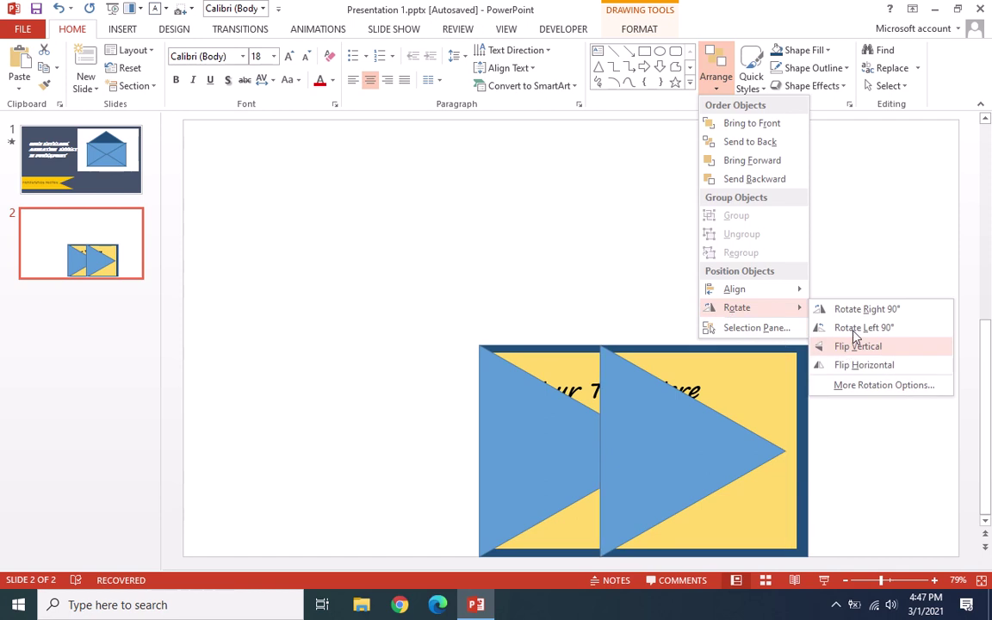
left_click(858, 365)
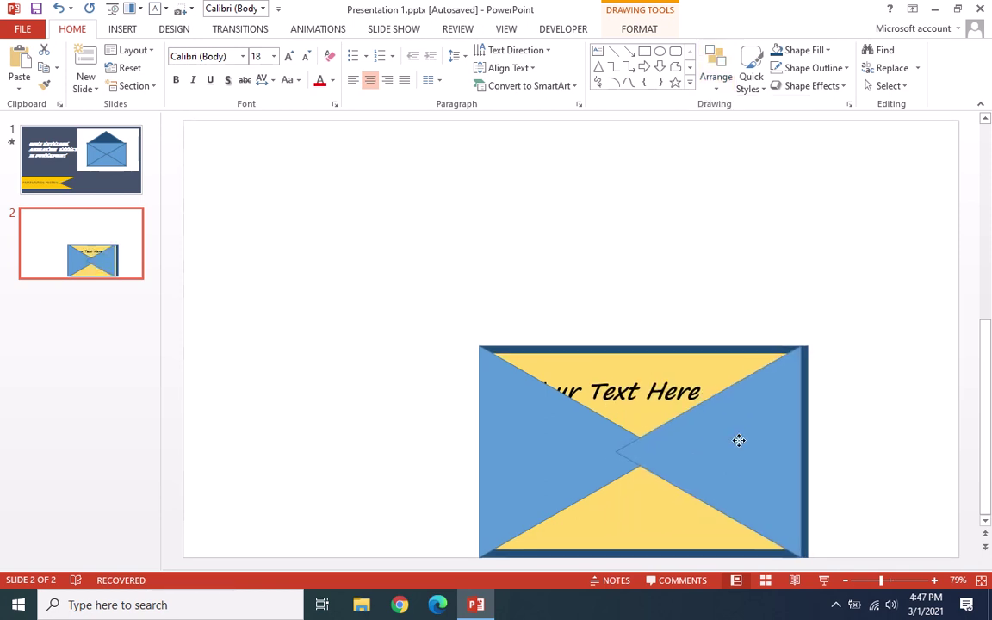
left_click_drag(739, 440, 745, 440)
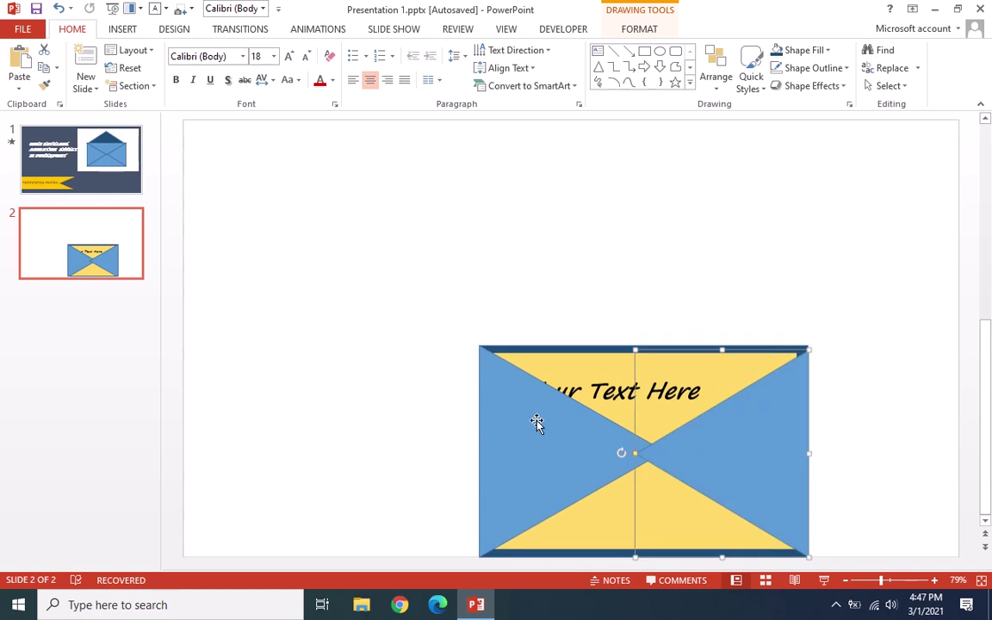
left_click(625, 376)
- Copy the left triangle, rotate it to point down, and stretch it across the envelope
left_click_drag(663, 342, 645, 344)
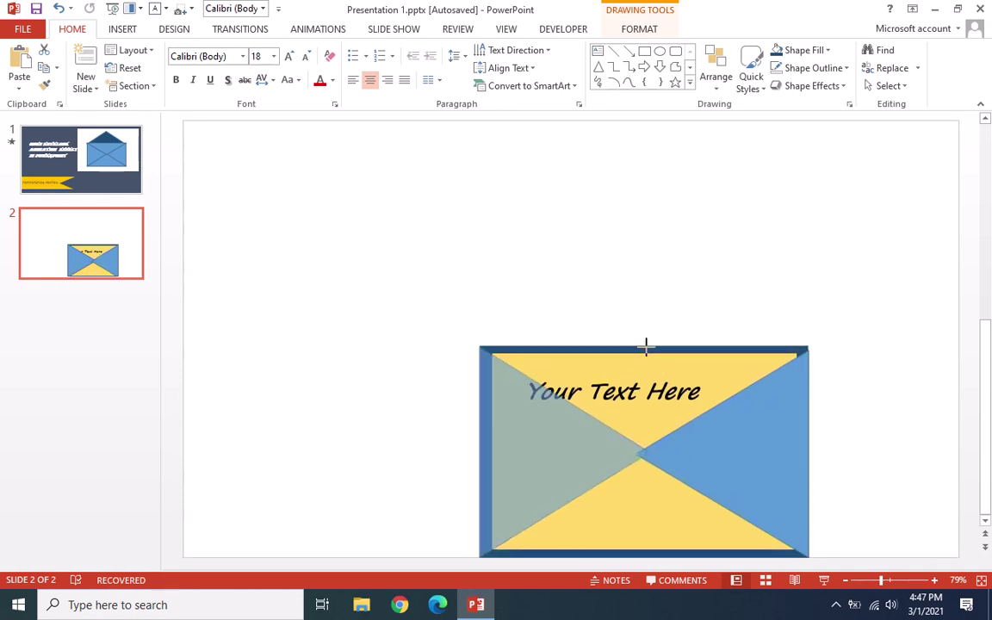
left_click(459, 427)
left_click_drag(513, 467, 514, 360)
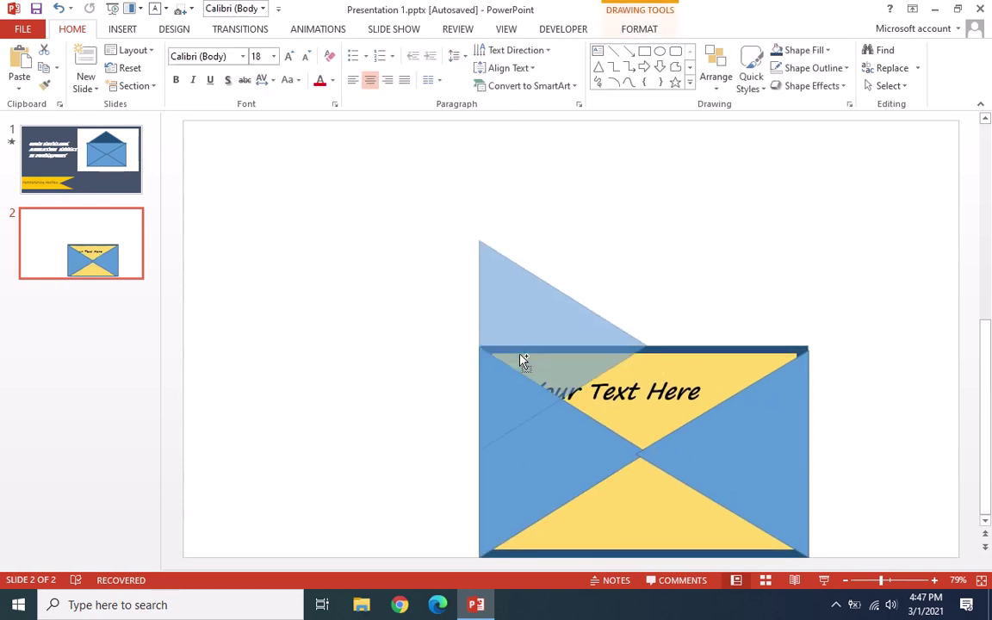
left_click(715, 73)
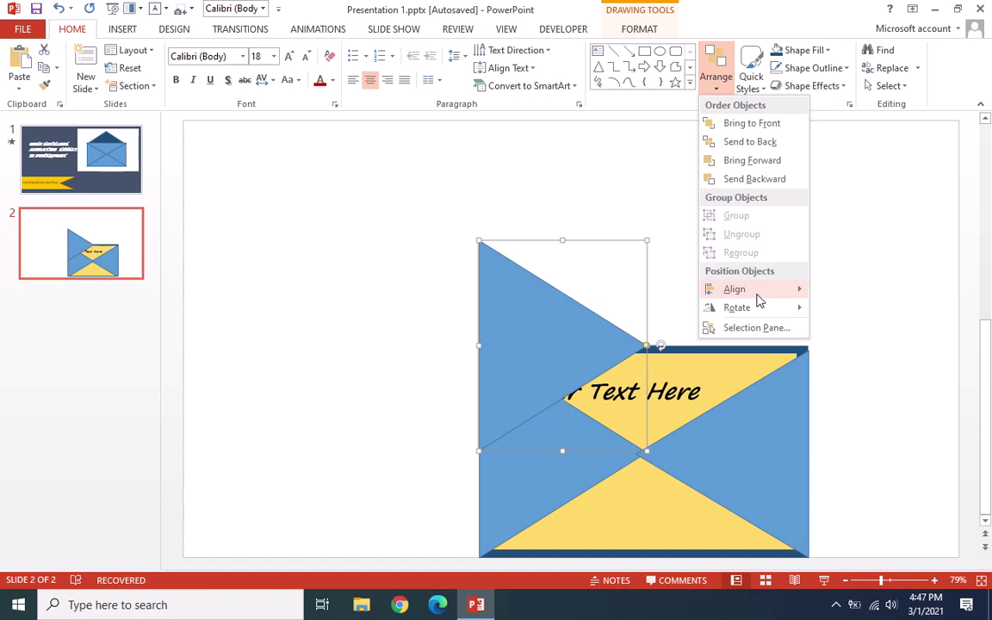
mouse_move(762, 308)
left_click(827, 308)
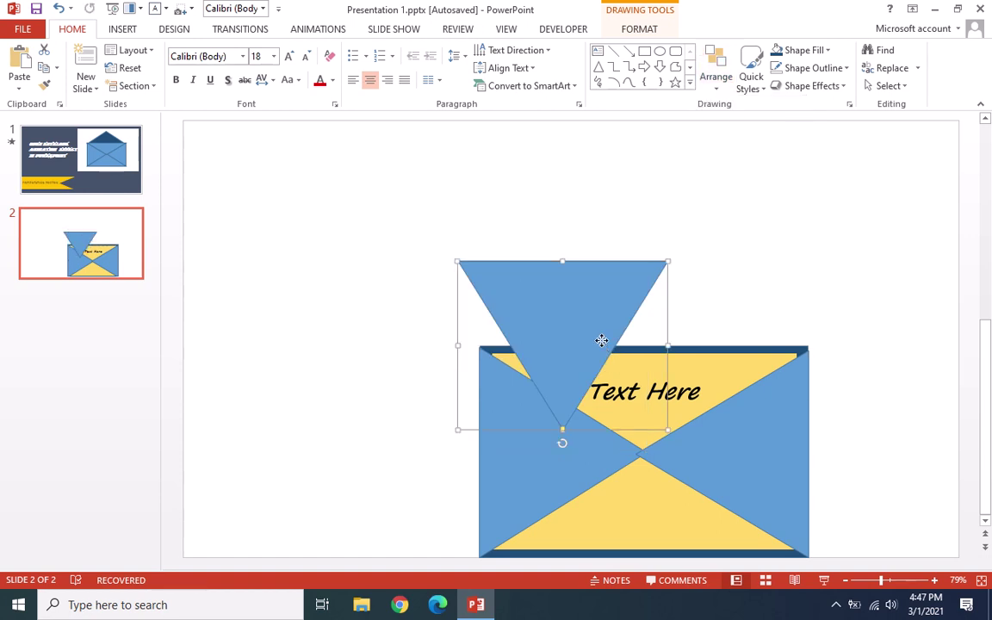
left_click_drag(601, 340, 671, 363)
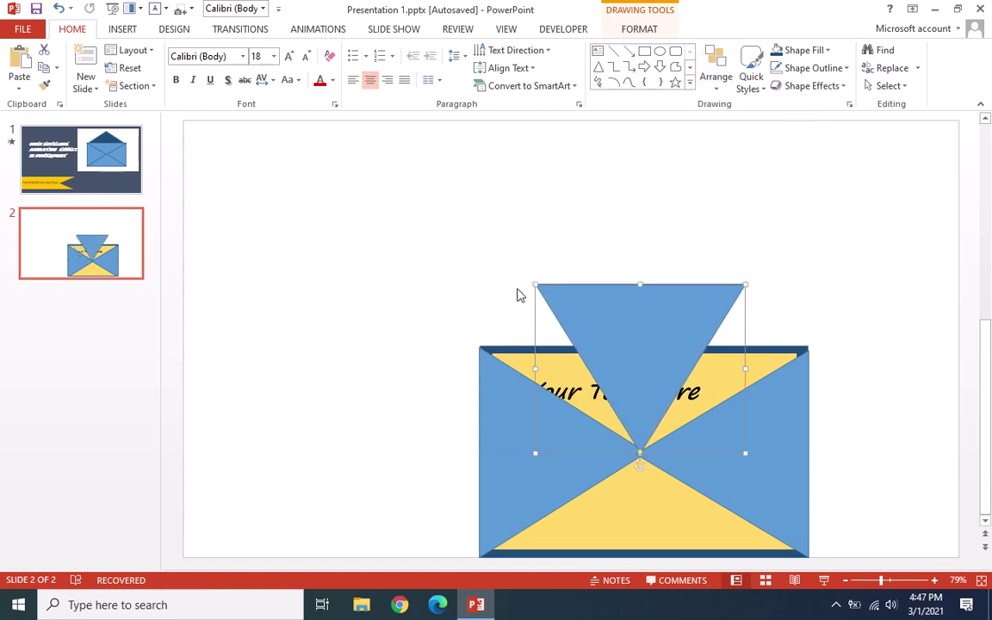
left_click_drag(533, 283, 486, 350)
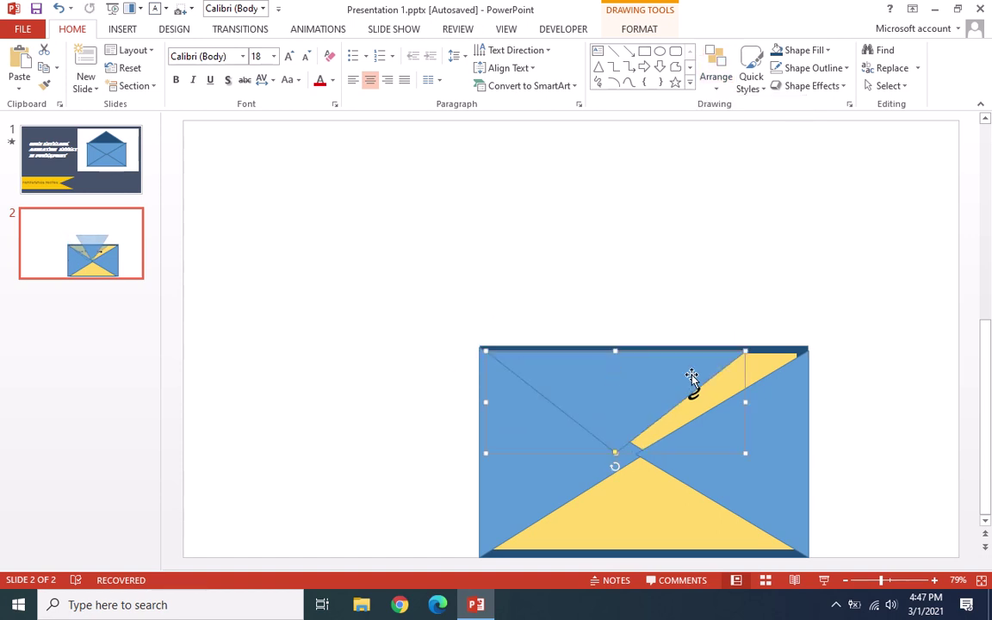
left_click_drag(744, 350, 800, 345)
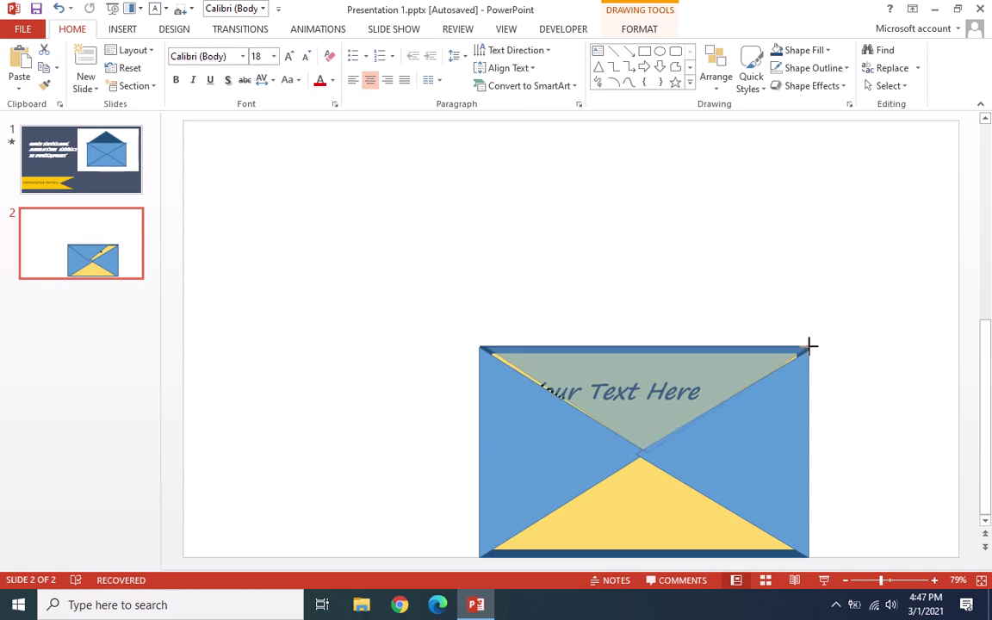
- Move the triangle into the lower half and flip it upward as the bottom flap
left_click_drag(655, 409, 633, 446)
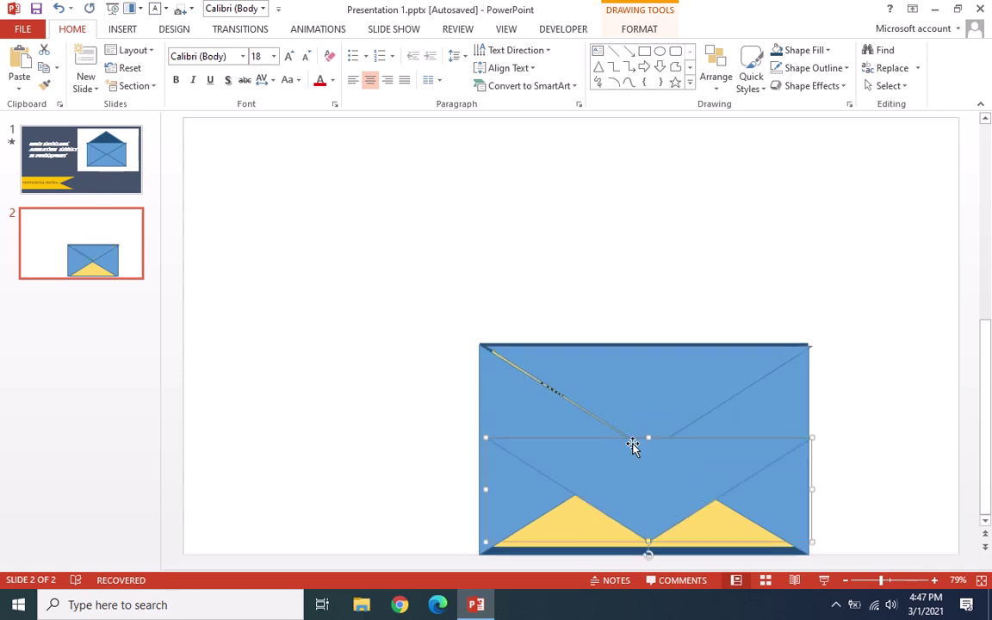
left_click(717, 79)
mouse_move(745, 309)
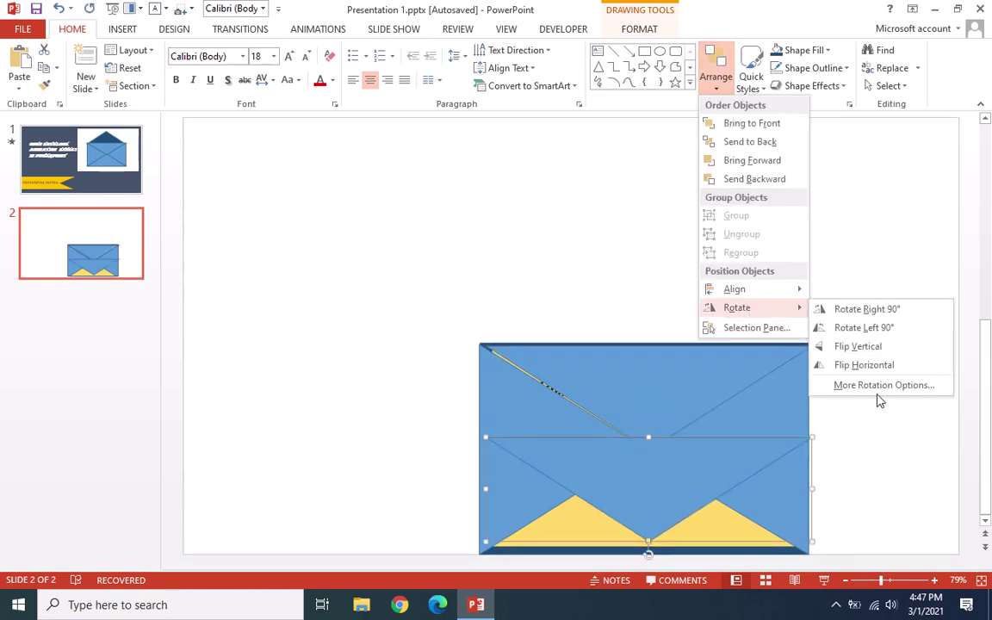
left_click(858, 348)
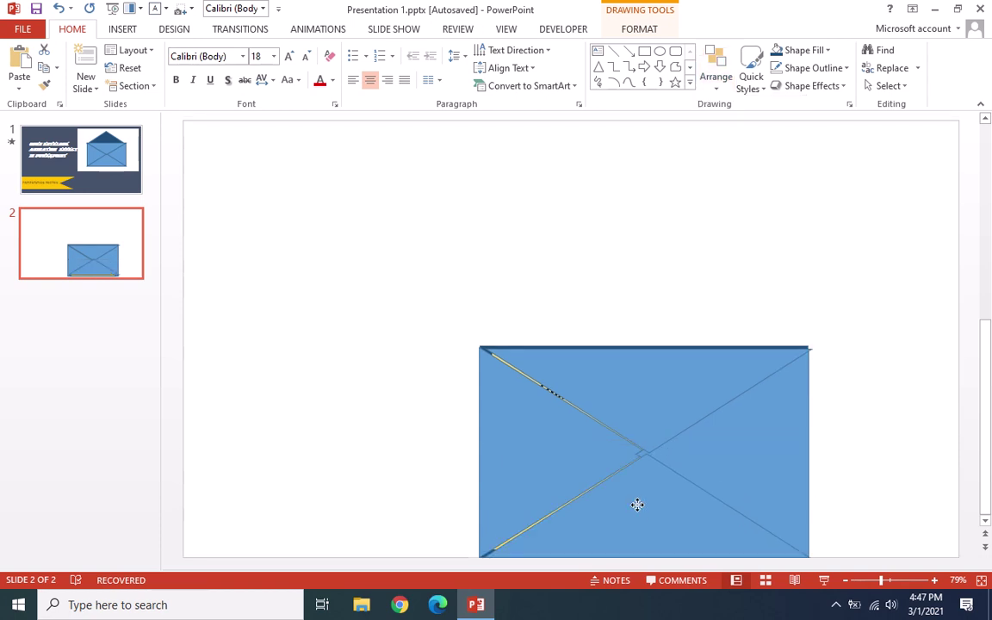
left_click(636, 504)
left_click(546, 534)
left_click(488, 551)
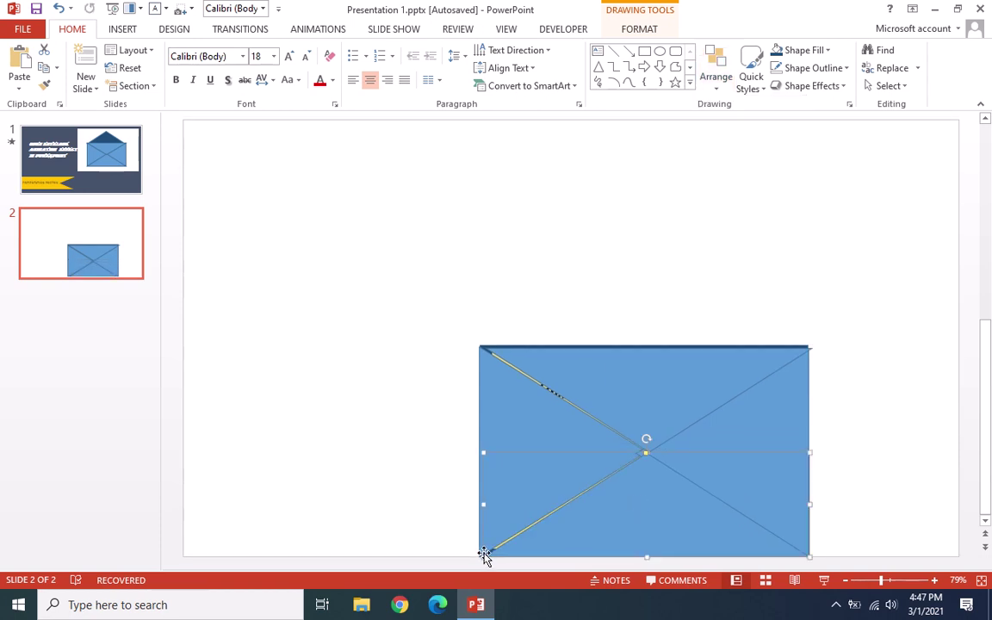
left_click(545, 383)
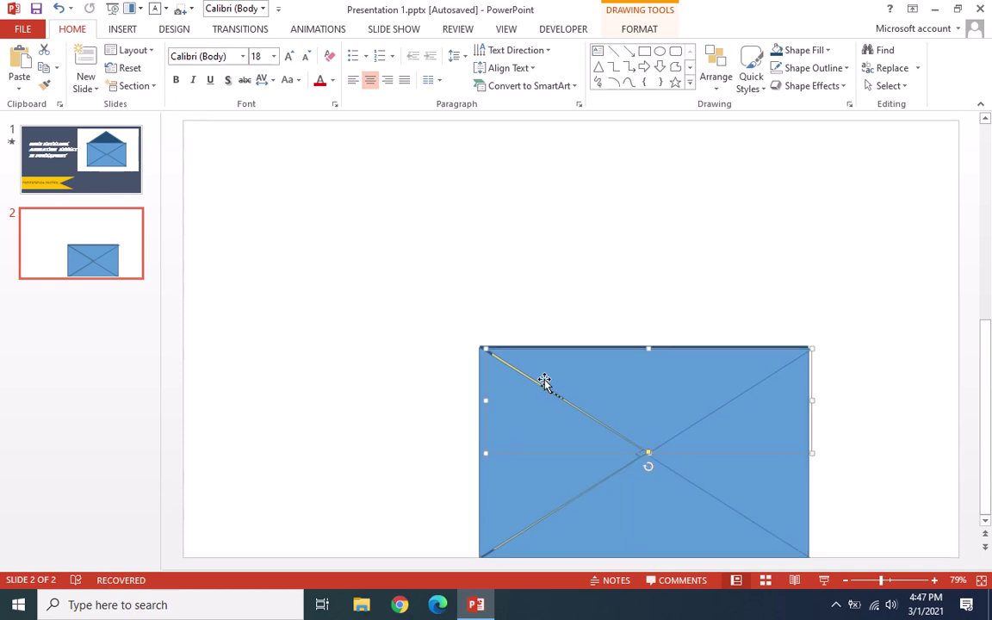
left_click(460, 332)
left_click(491, 558)
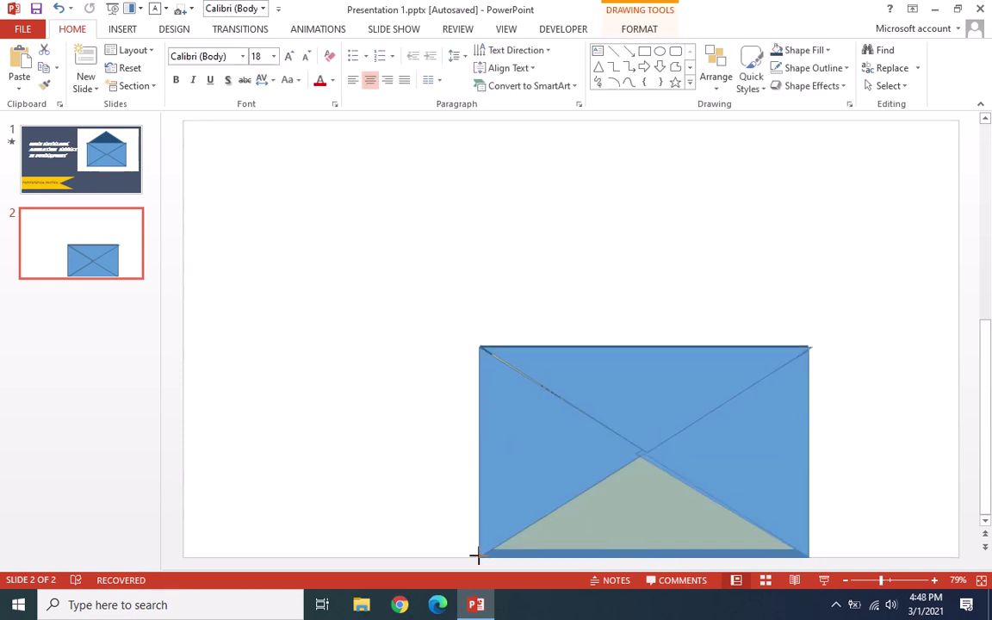
left_click(536, 333)
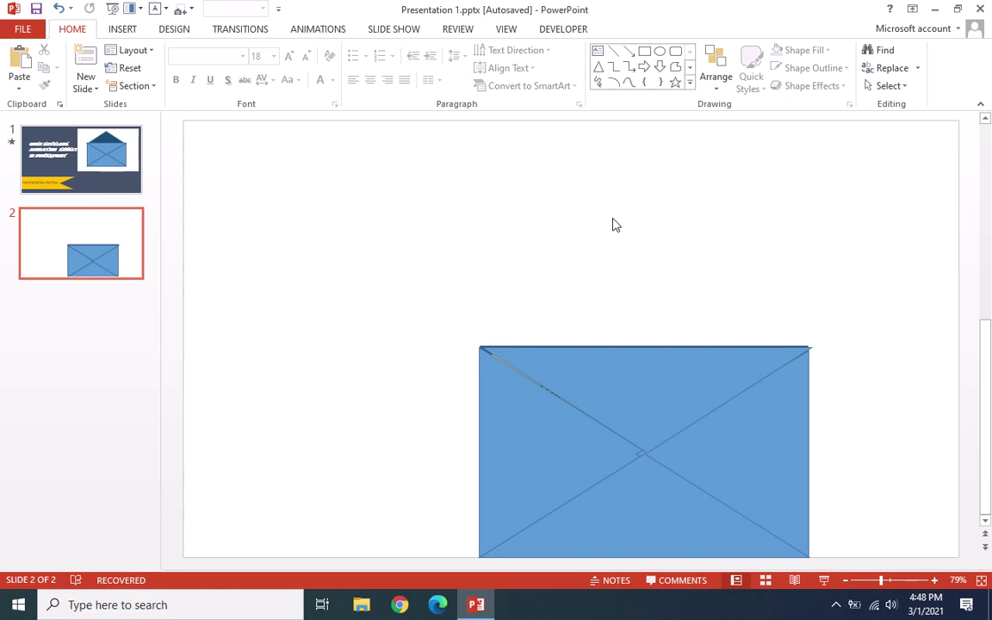
- Draw a triangle above the envelope's top edge, fill it dark blue, and lower its tip slightly
left_click(598, 67)
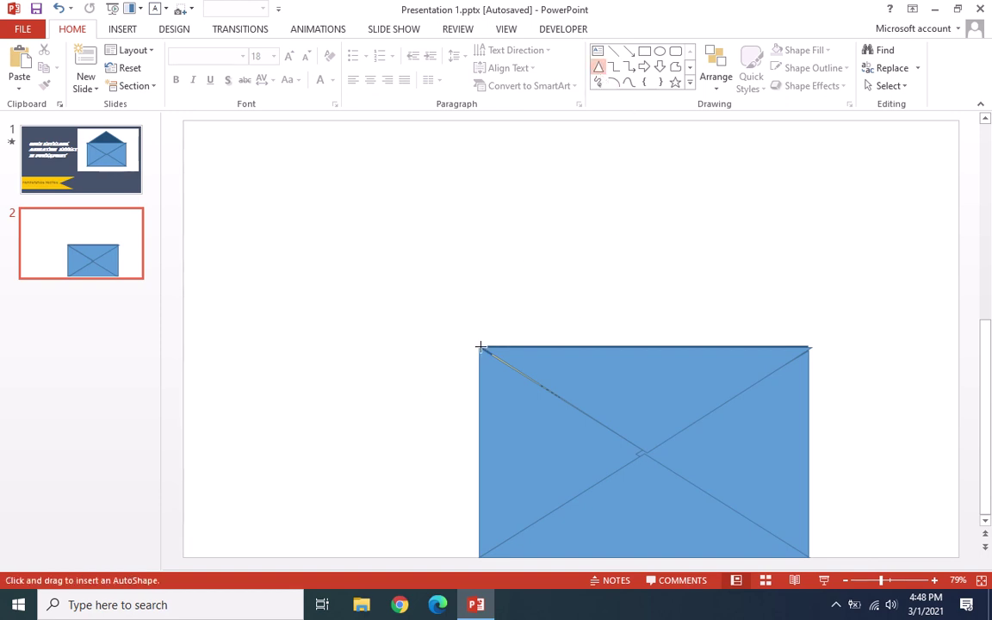
mouse_move(480, 347)
left_mouse_down()
mouse_move(772, 170)
mouse_move(808, 157)
left_mouse_up()
right_click(639, 209)
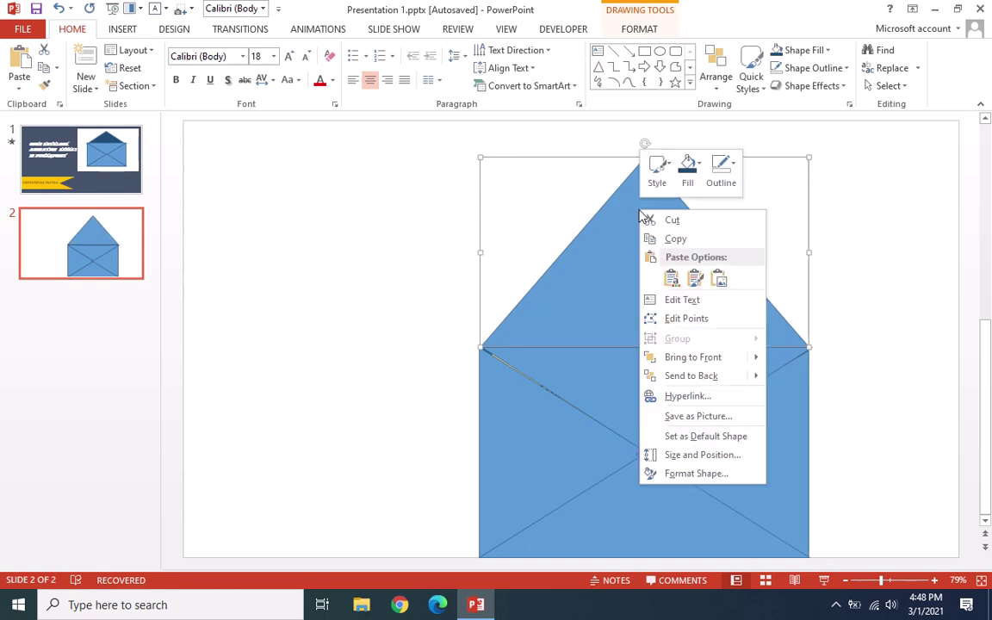
left_click(688, 167)
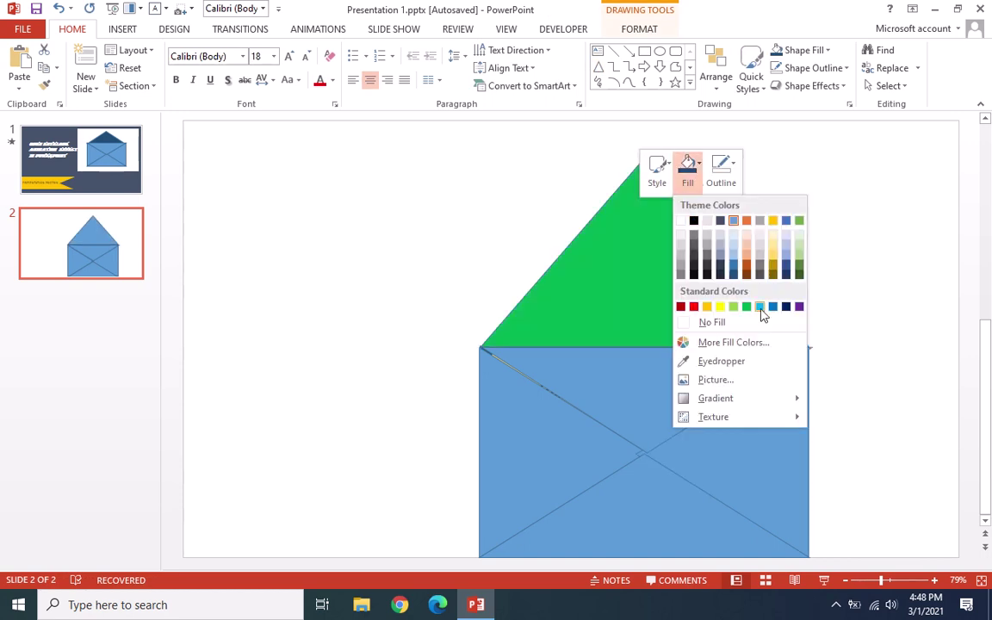
left_click(732, 276)
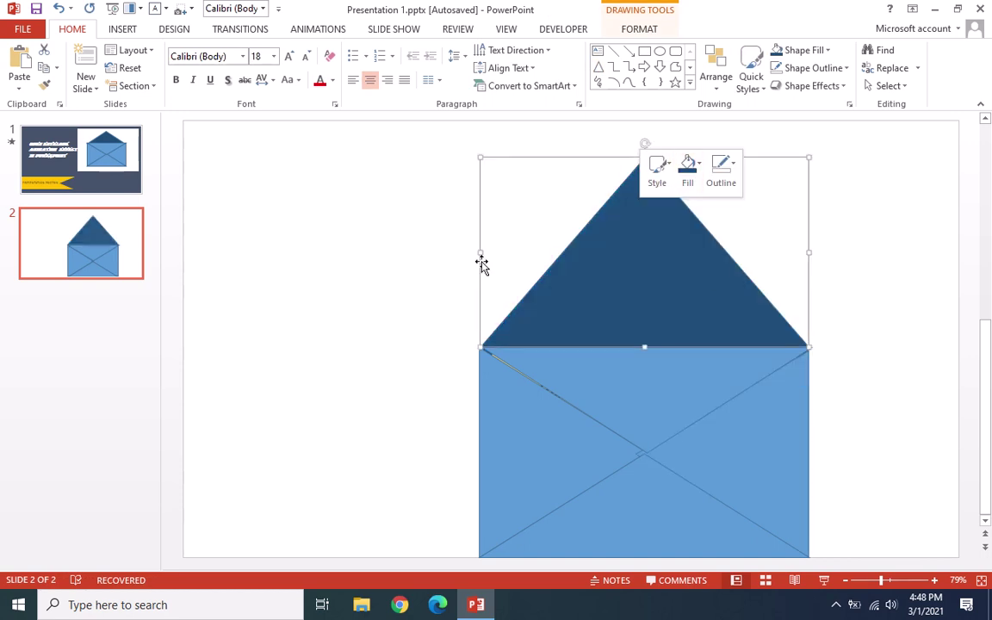
left_click_drag(479, 157, 474, 189)
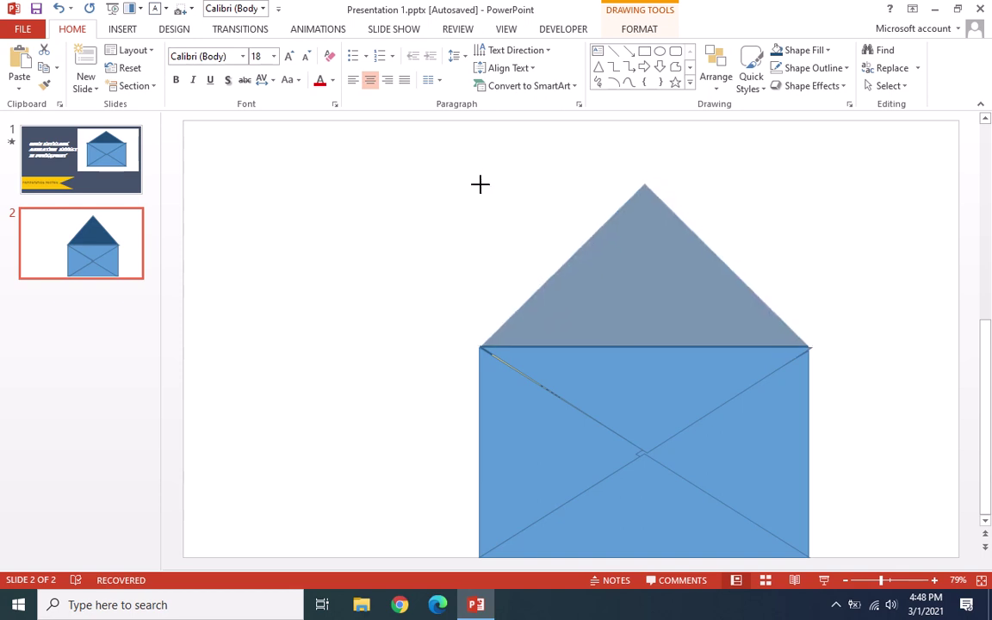
left_click(435, 144)
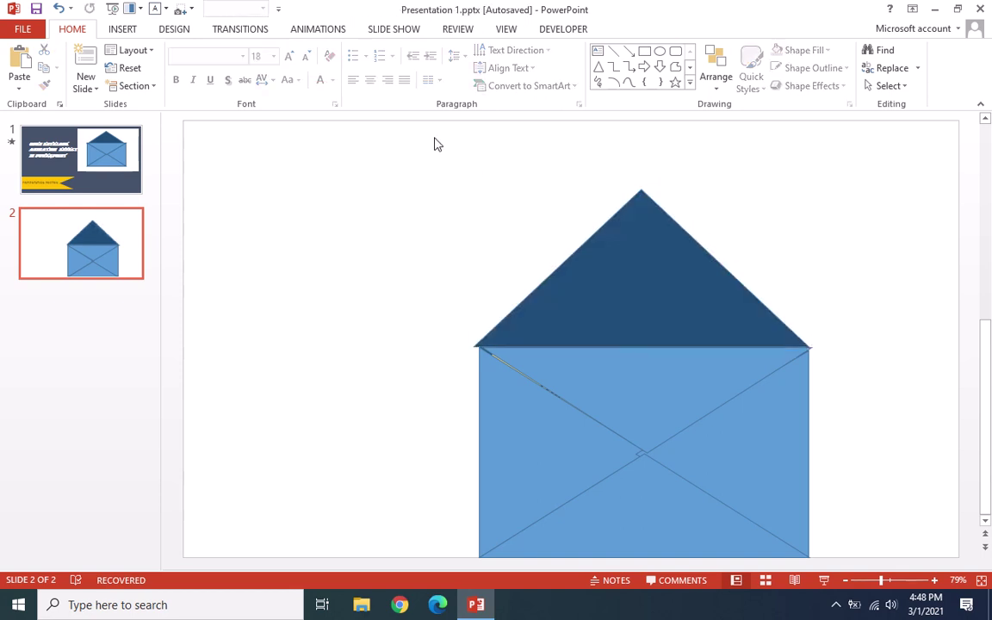
- Give the envelope's front flap a Collapse exit effect directed To Top
left_click(323, 31)
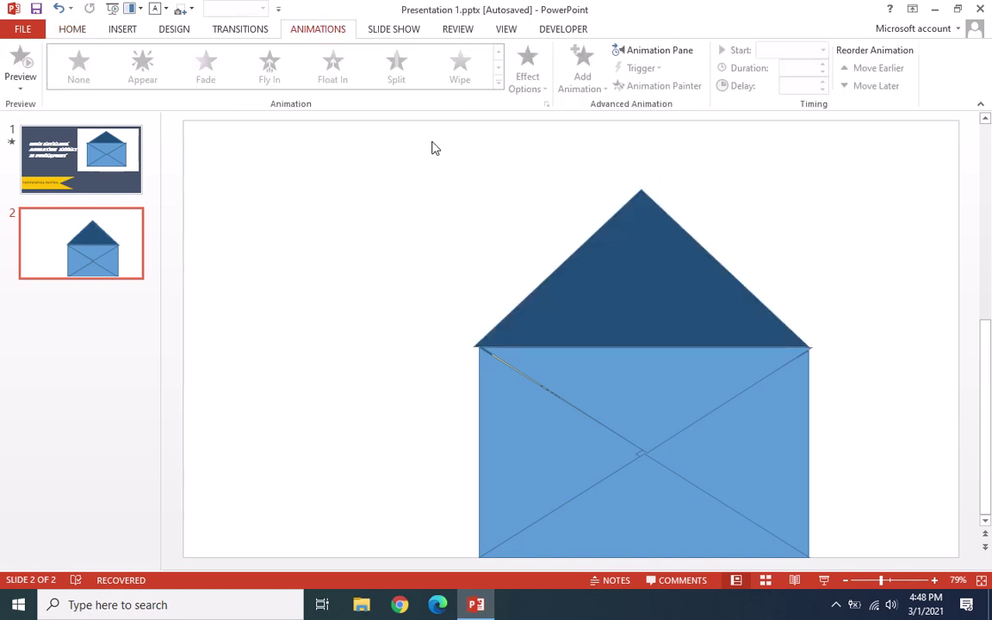
left_click(606, 409)
left_click(498, 81)
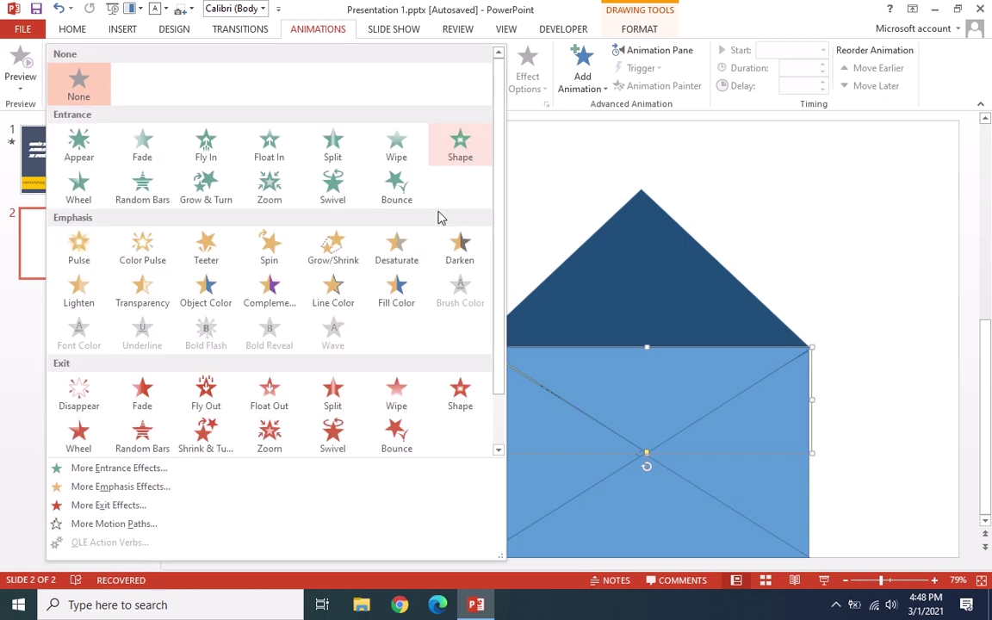
left_click(198, 508)
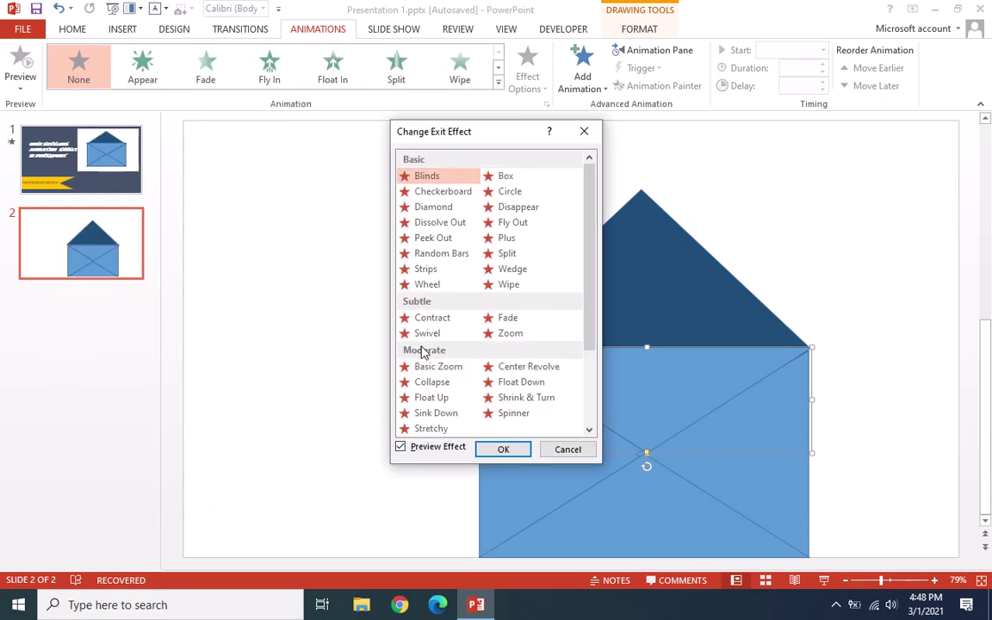
left_click(424, 382)
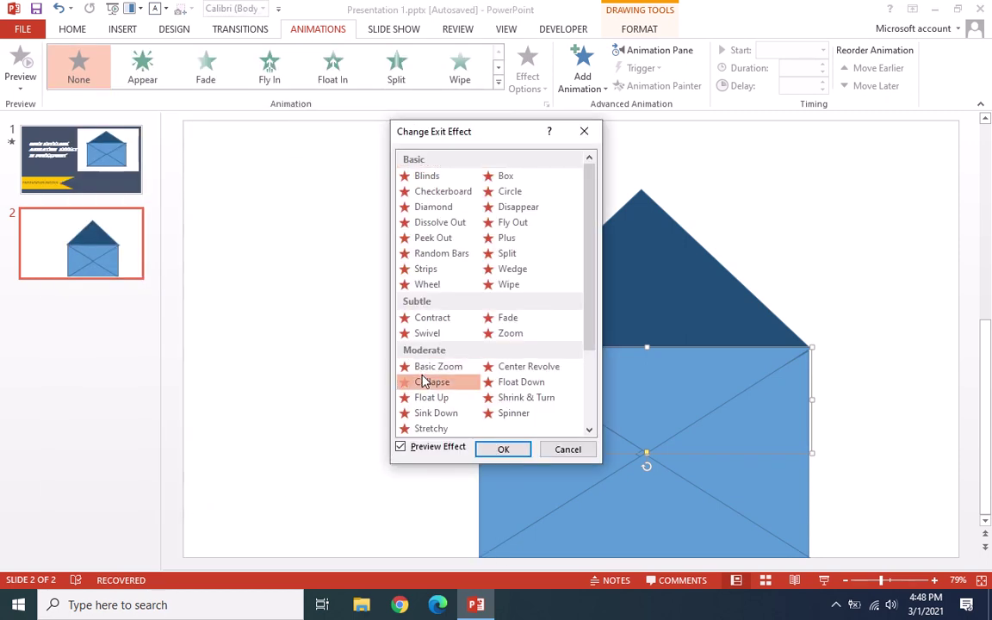
left_click(503, 449)
left_click(527, 79)
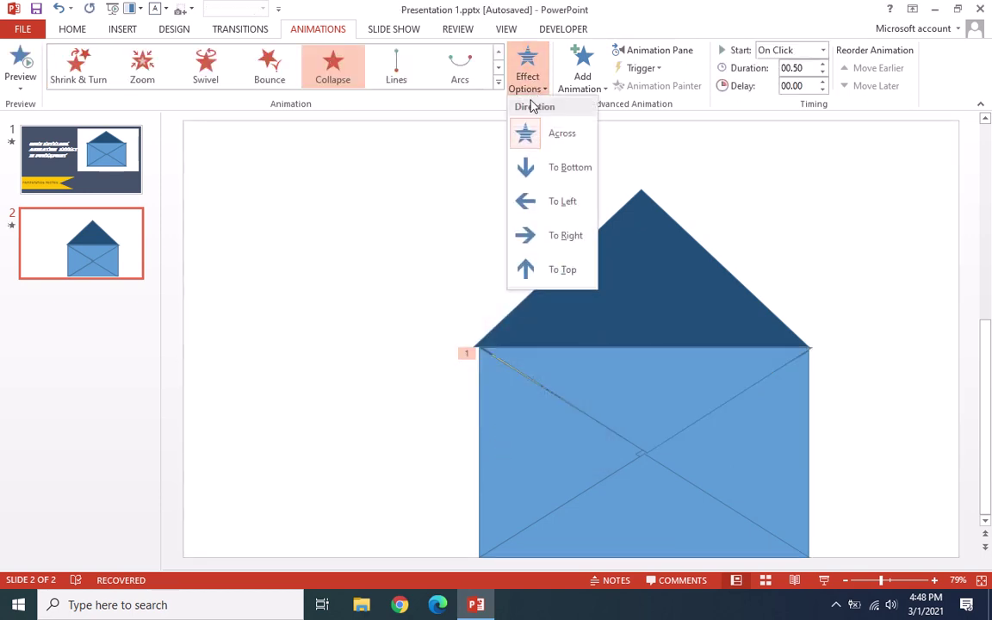
left_click(558, 270)
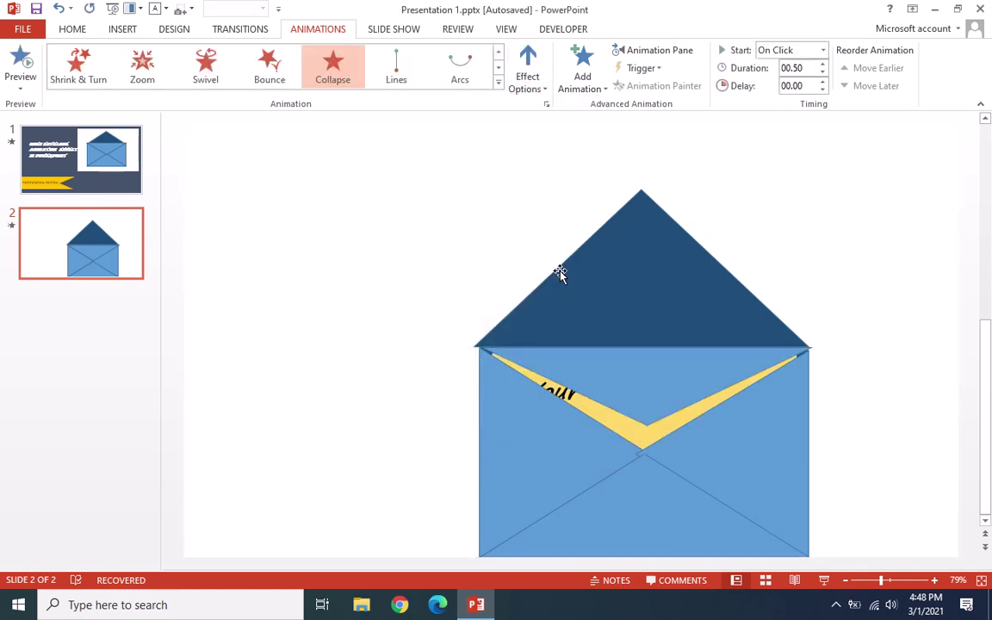
- Give the dark flap a Stretch entrance From Bottom, starting After Previous, and preview it
left_click(629, 259)
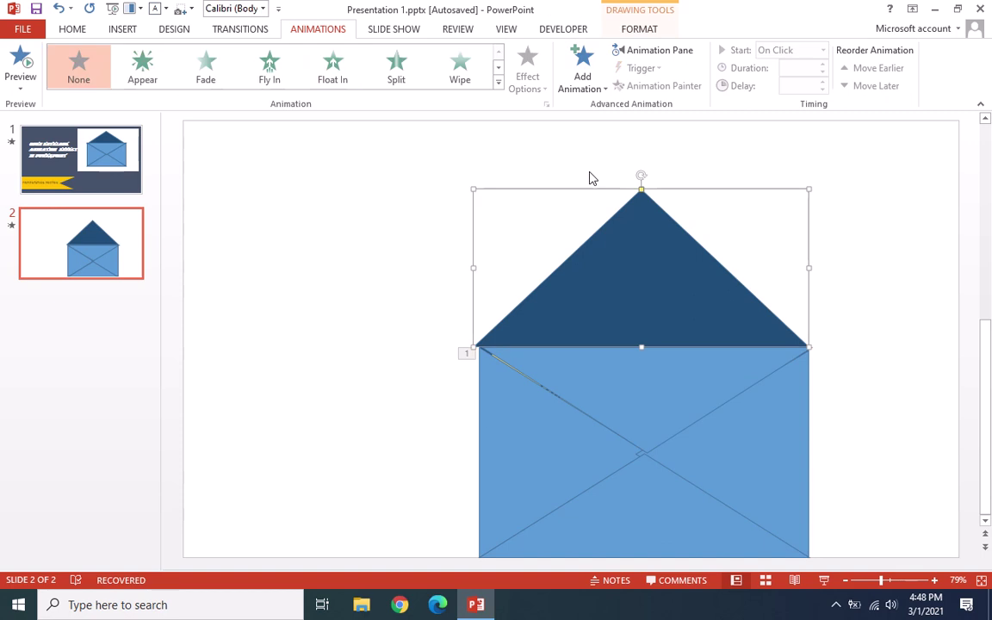
left_click(561, 87)
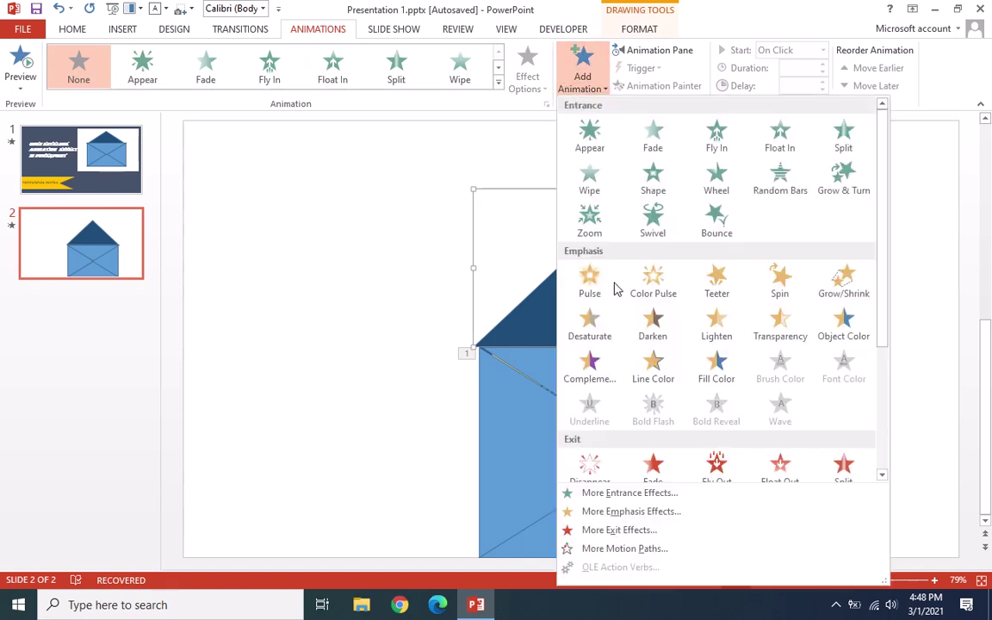
left_click(614, 493)
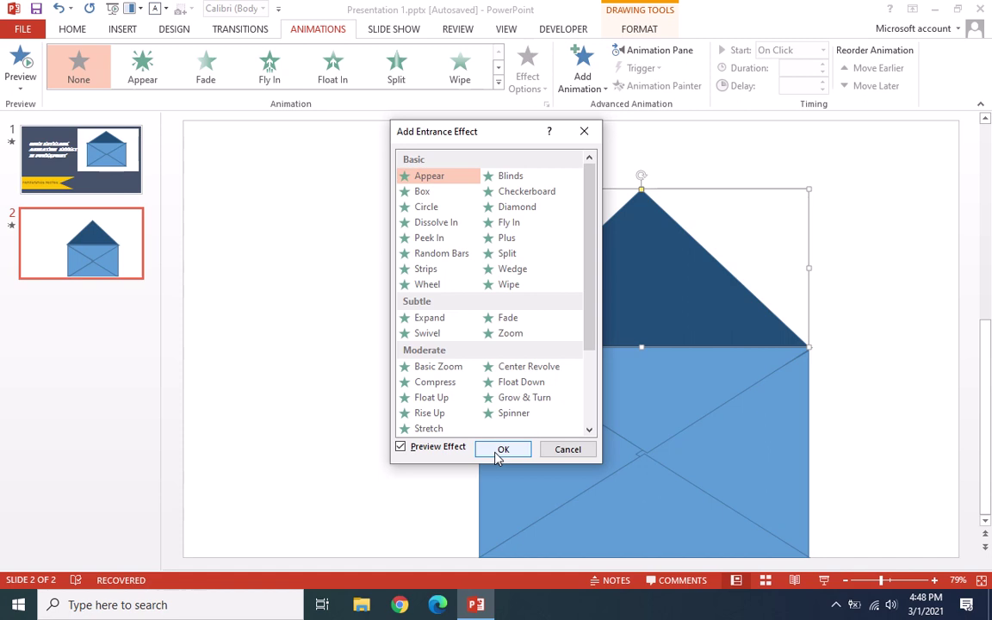
left_click(448, 428)
left_click(502, 450)
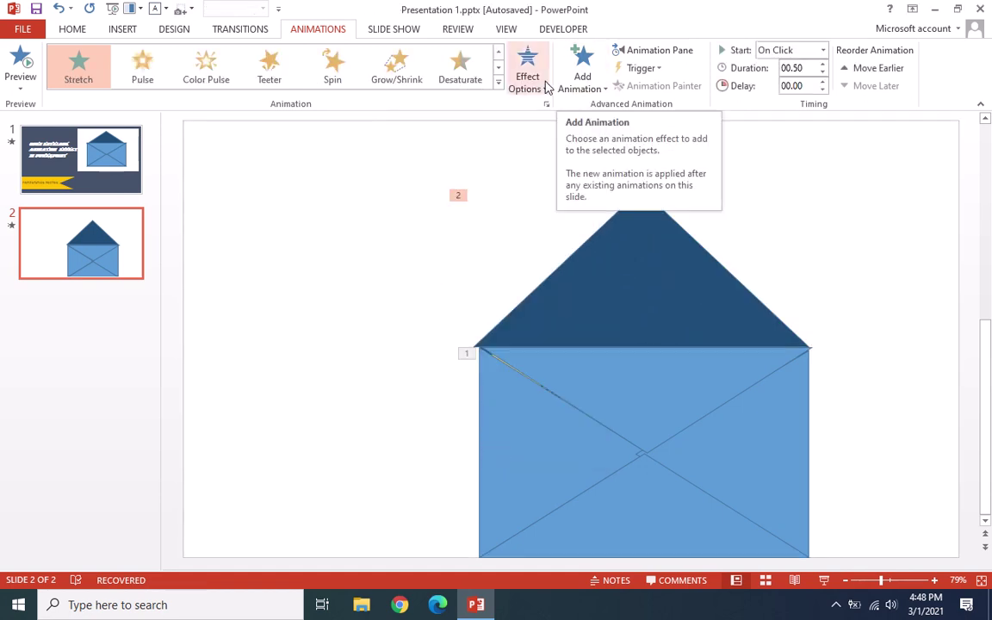
left_click(530, 82)
left_click(556, 168)
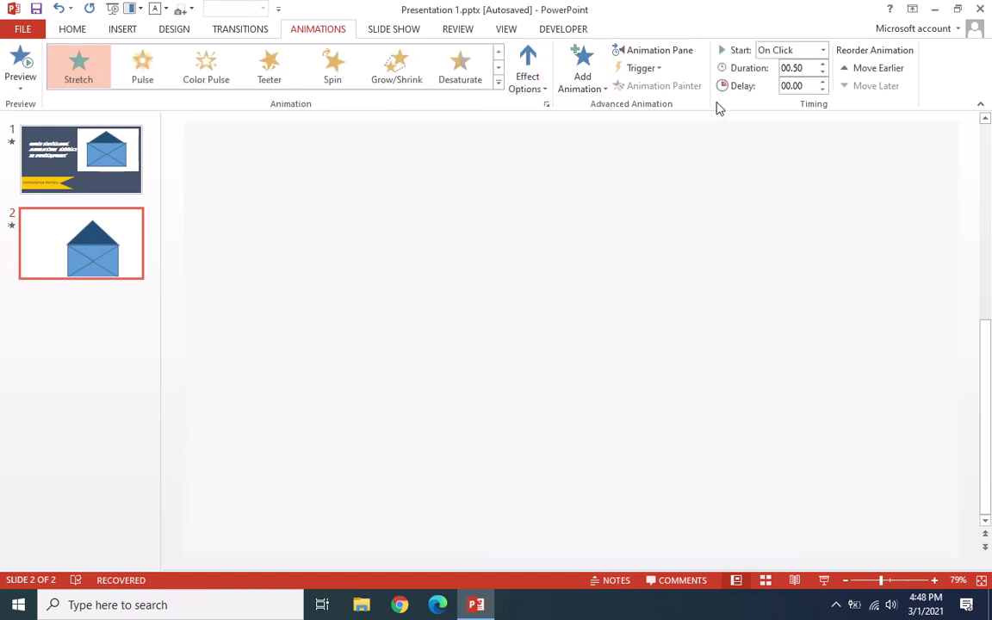
left_click(784, 50)
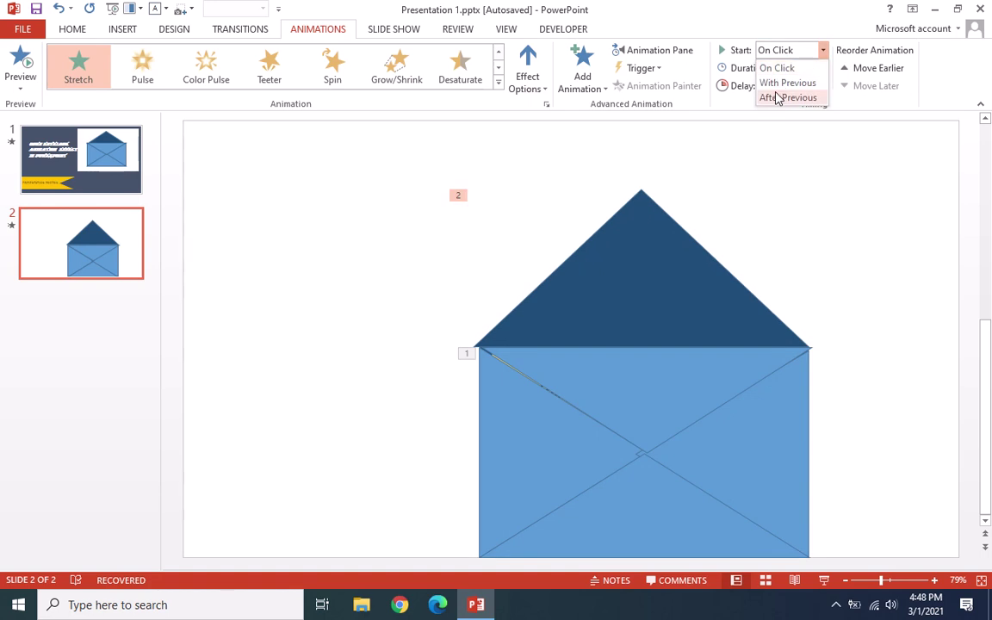
left_click(778, 95)
left_click(21, 61)
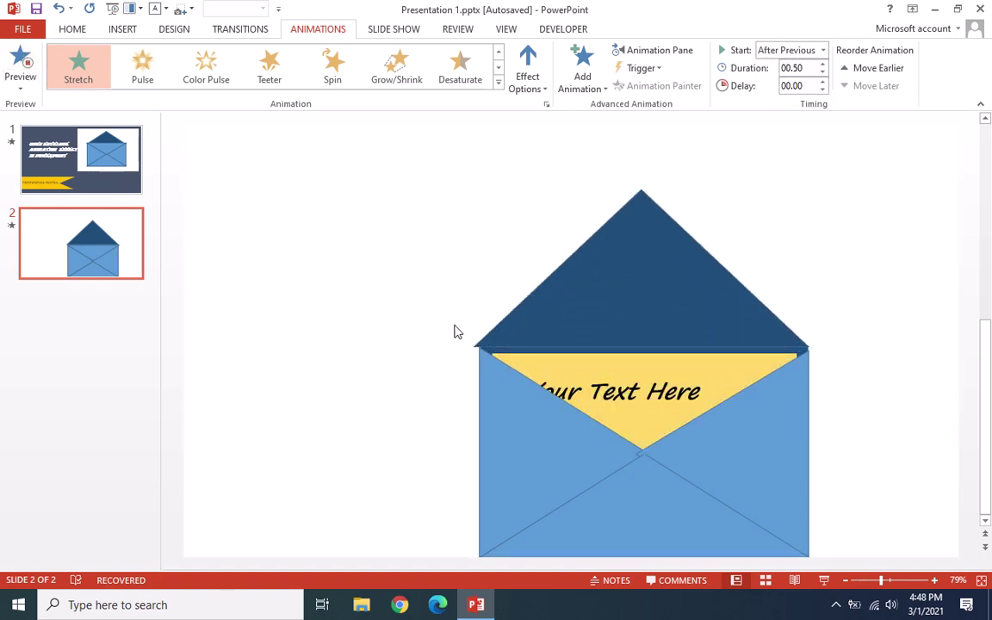
left_click(540, 376)
- Move the light-blue flap aside and give the yellow letter an Up motion path
left_click_drag(480, 317, 478, 315)
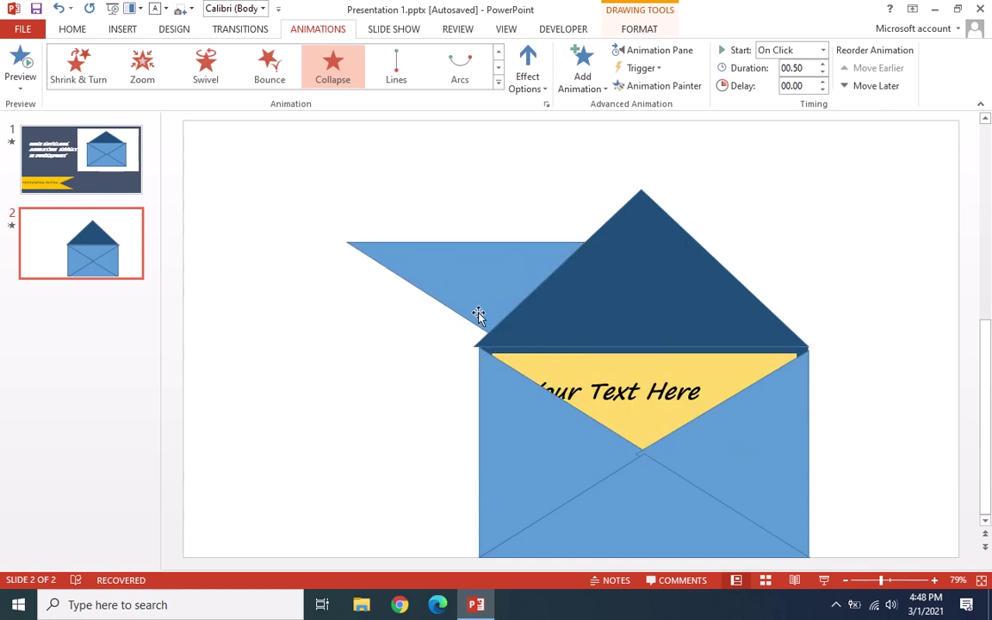
left_click(479, 315)
left_click(637, 417)
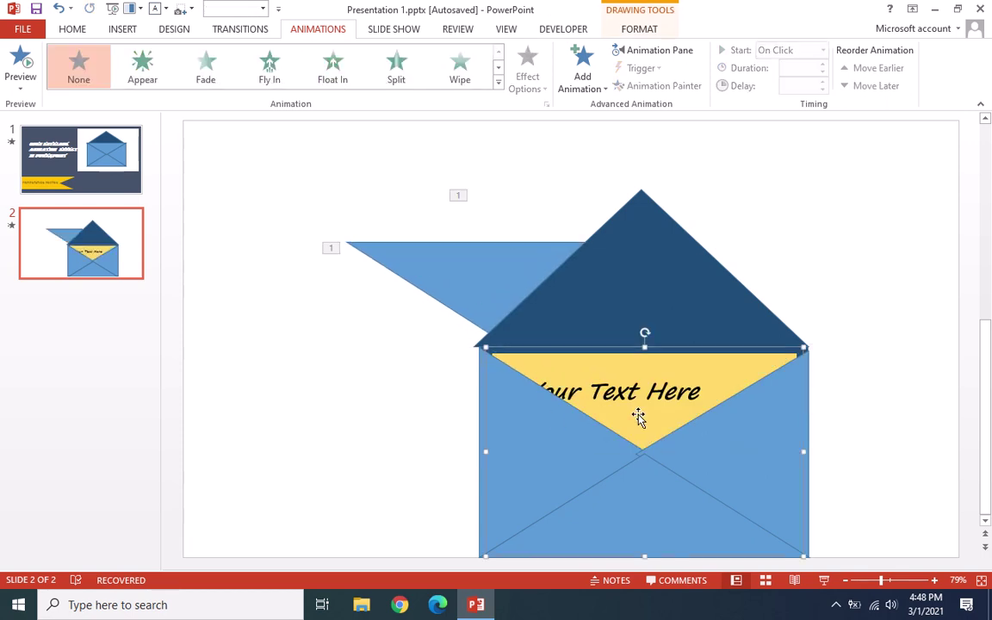
left_click(582, 69)
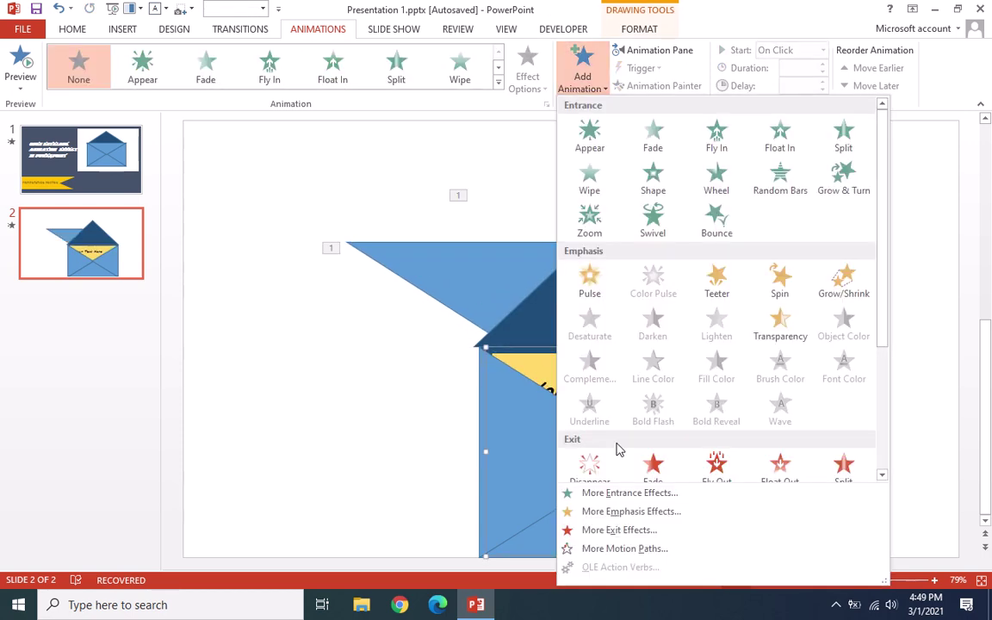
left_click(580, 530)
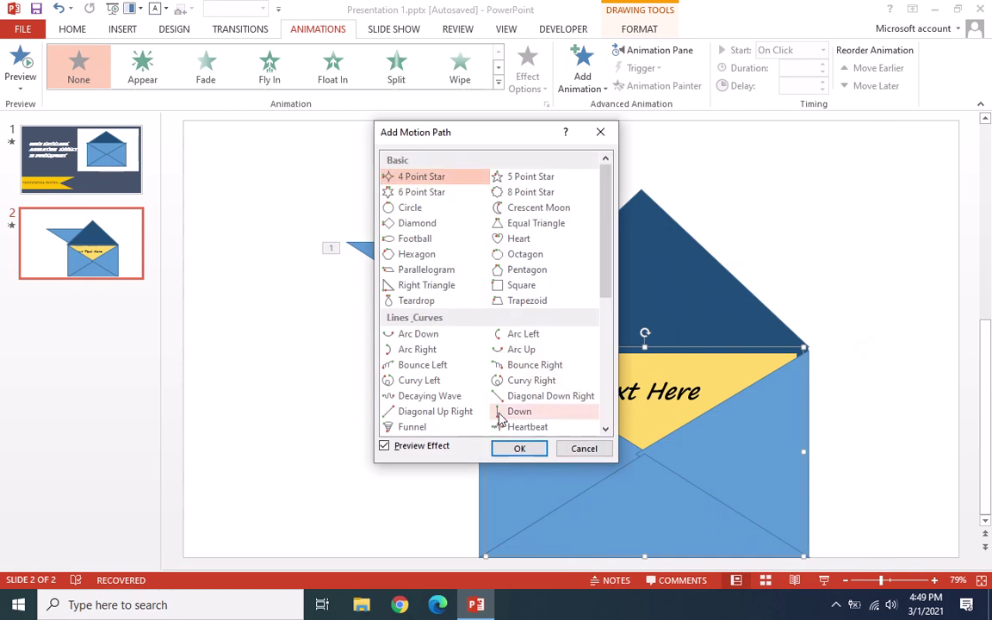
scroll(508, 411, "down", 1)
scroll(508, 413, "down", 1)
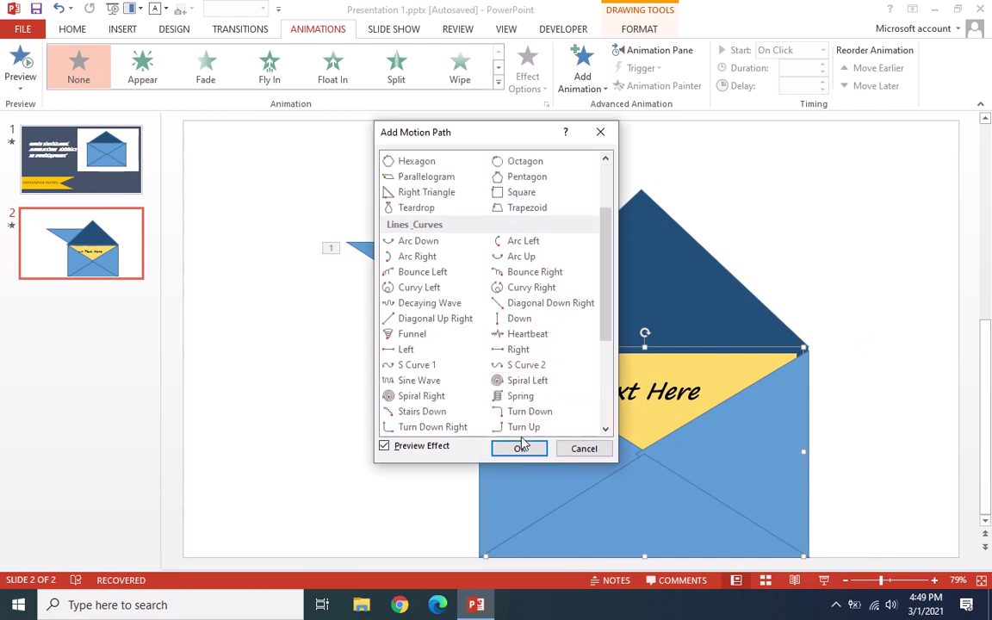
scroll(516, 427, "down", 2)
left_click(528, 352)
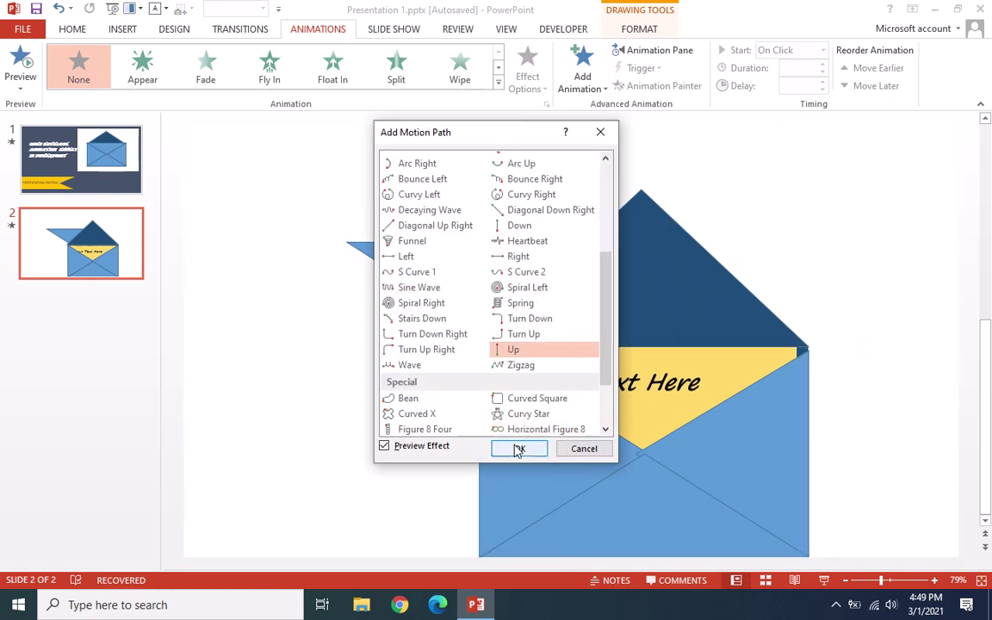
left_click(518, 449)
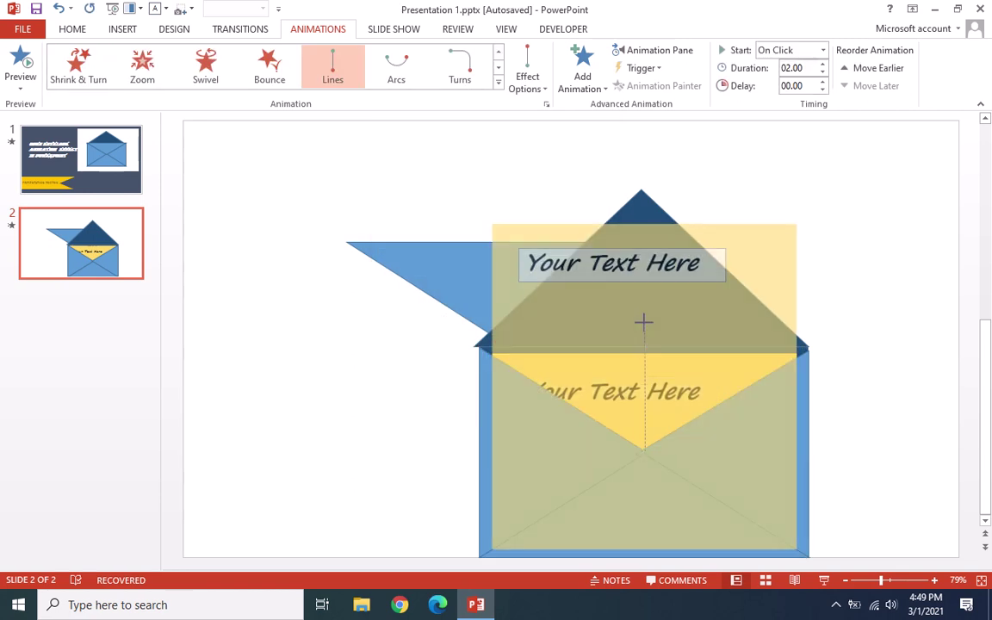
- Send the dark flap to the back, restore the light-blue flap, and preview the animations
left_click(631, 216)
right_click(631, 216)
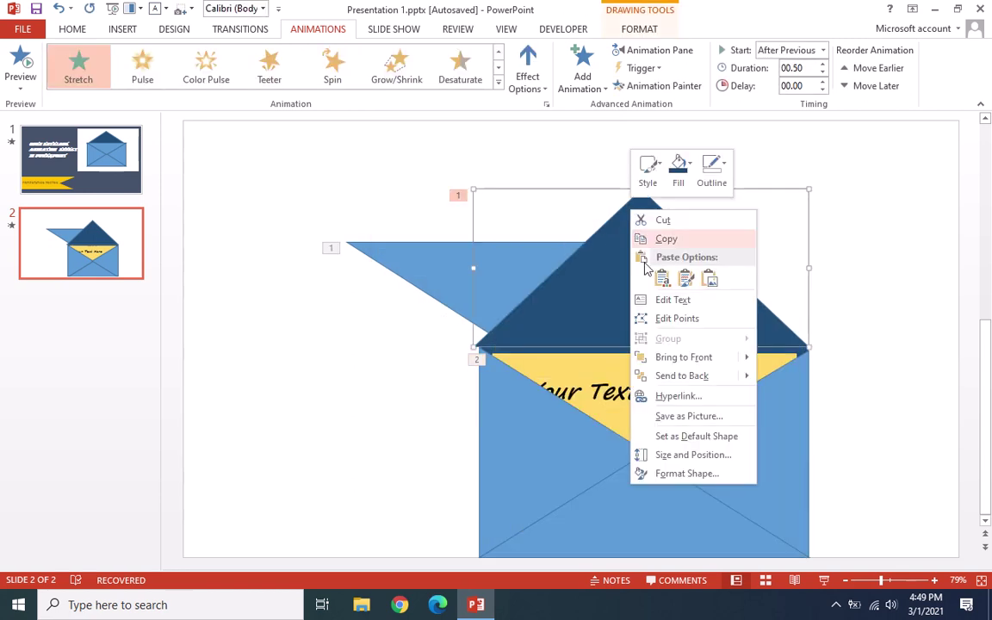
left_click(656, 375)
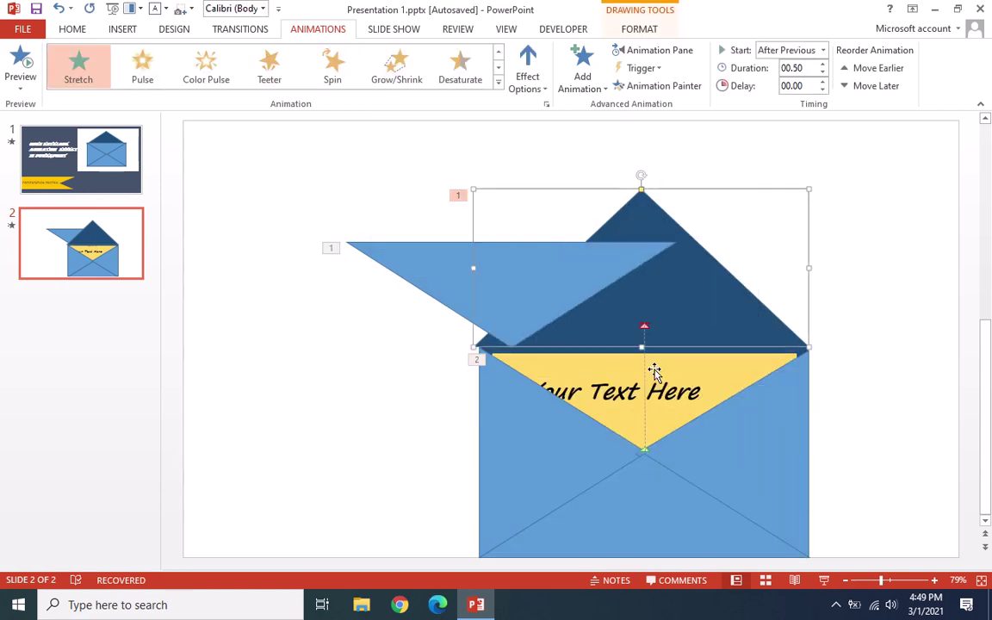
left_click(546, 311)
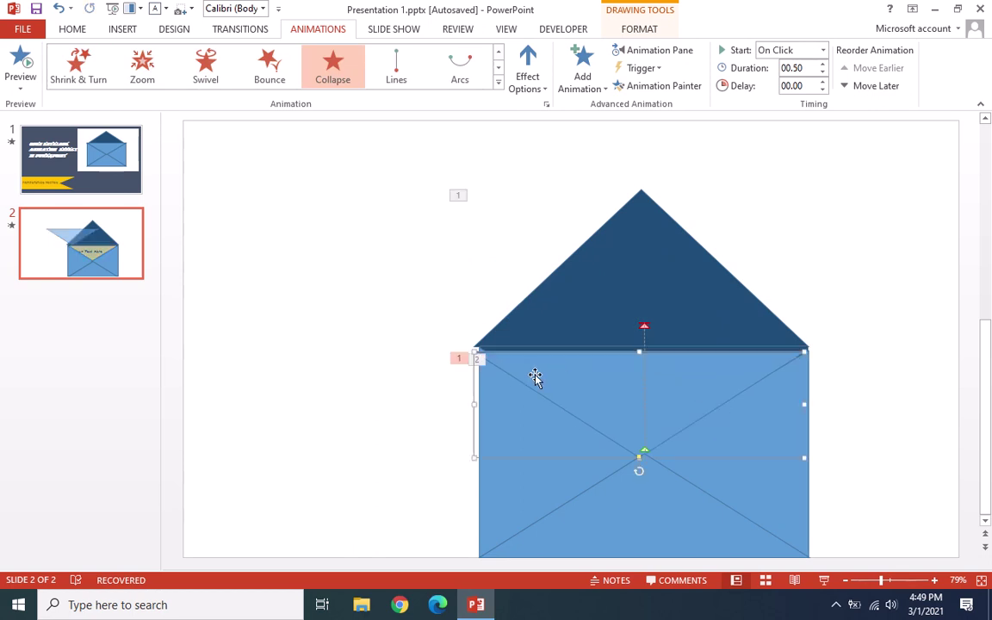
left_click(326, 374)
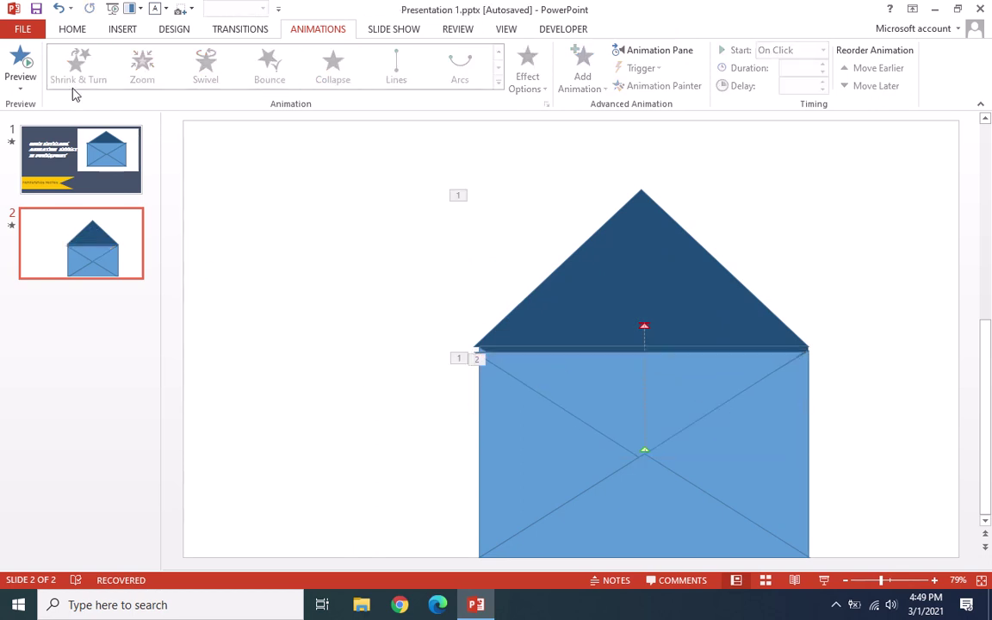
left_click(21, 62)
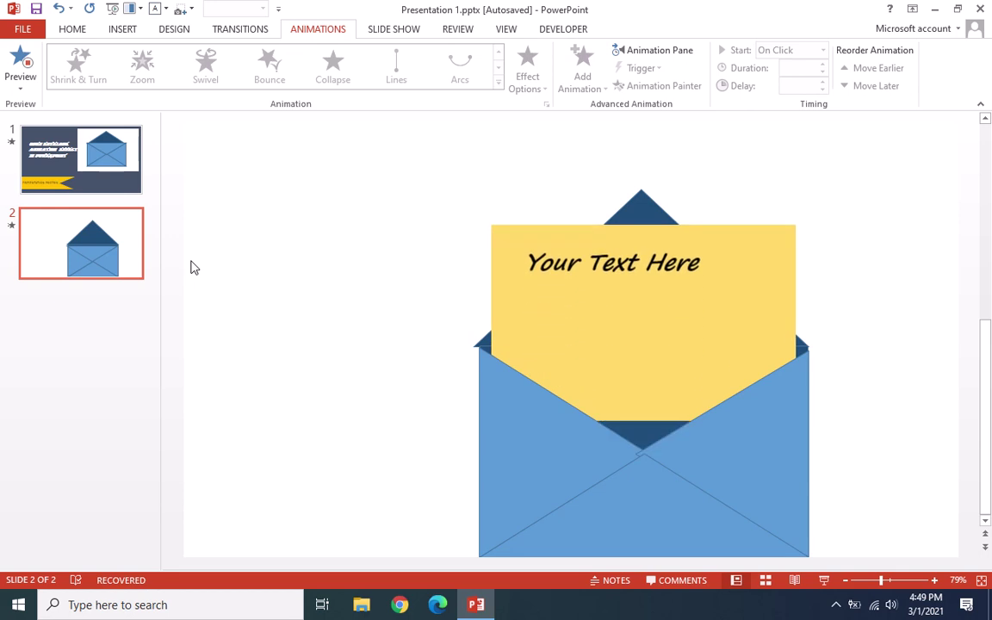
key("shift+F5")
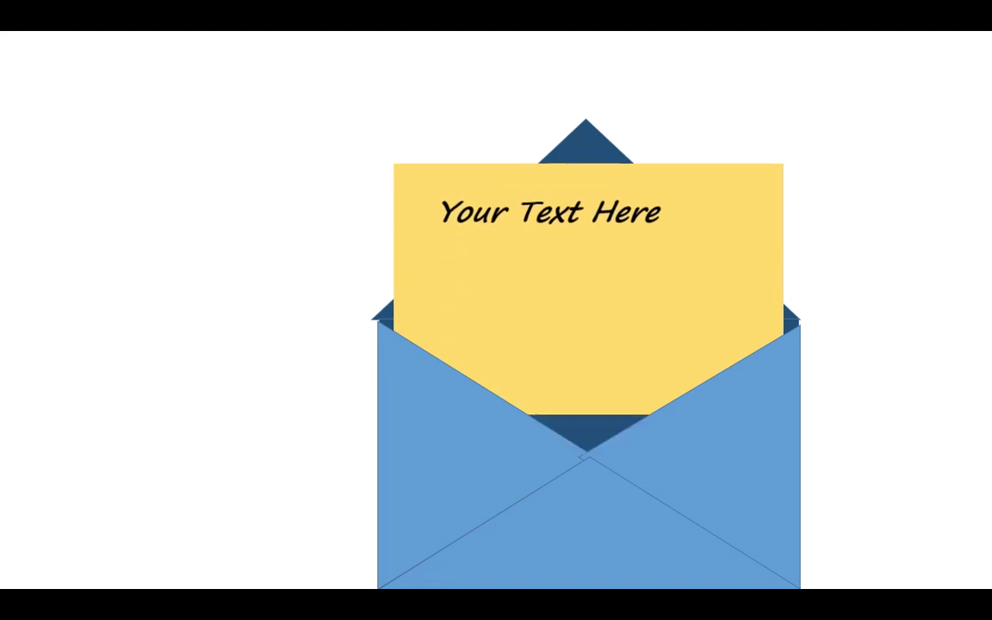
key("Escape")
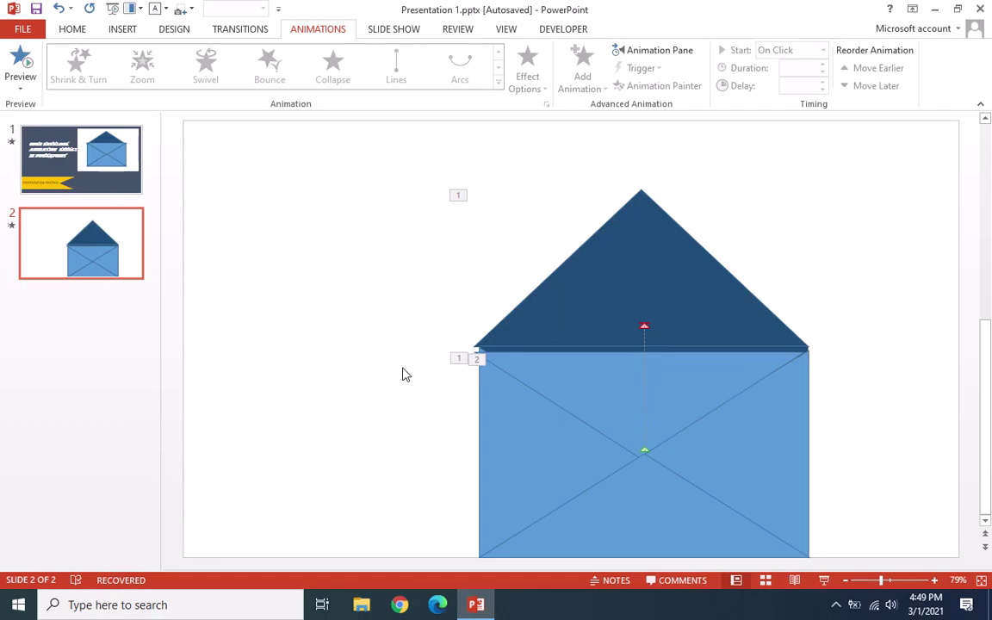
- Set the letter's motion path to start After Previous and hide the animation tags
left_click(476, 359)
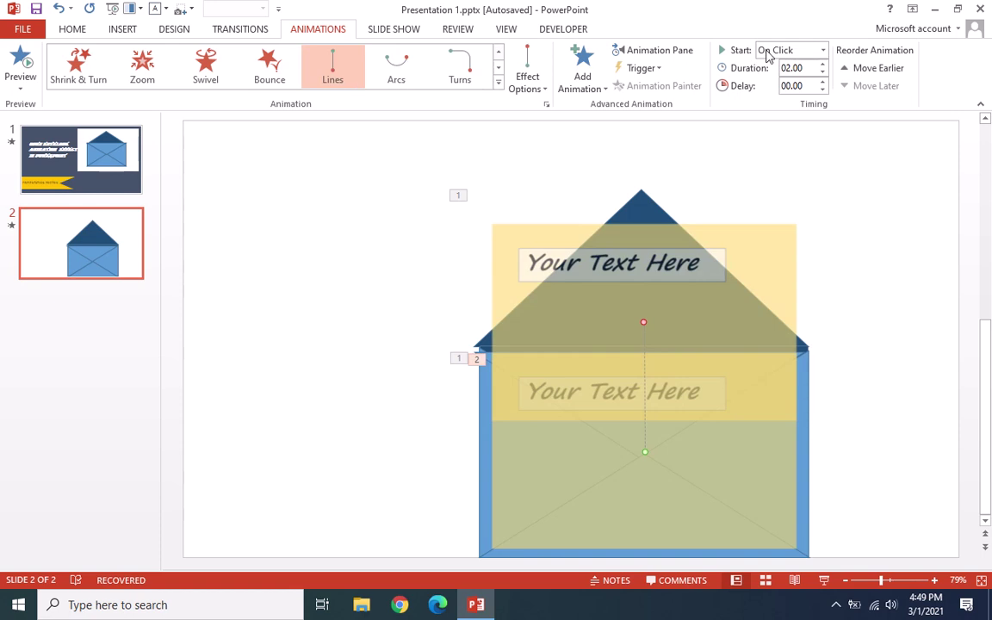
left_click(780, 50)
left_click(787, 98)
left_click(93, 267)
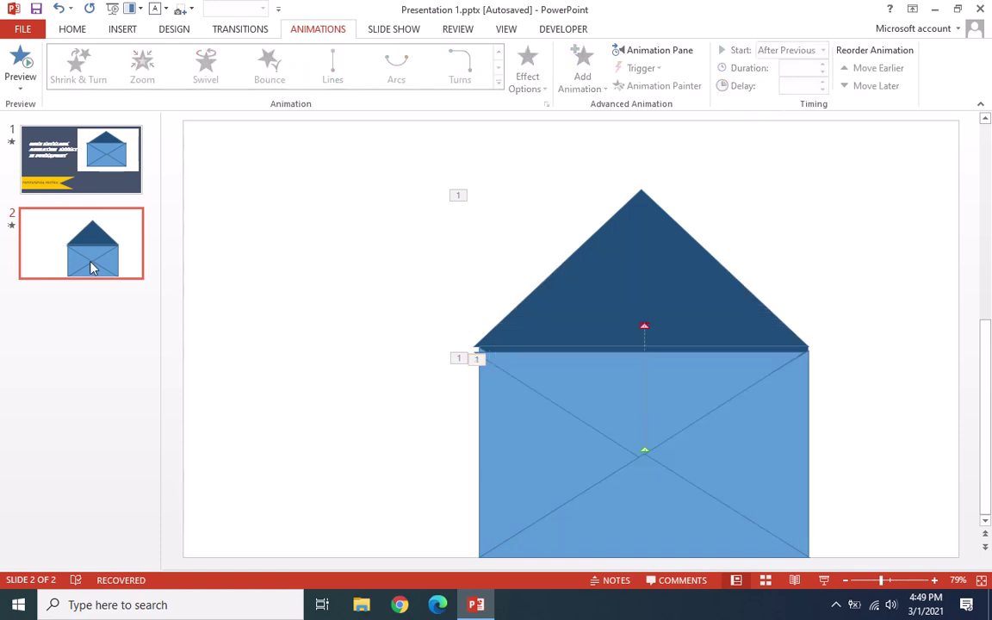
left_click(73, 30)
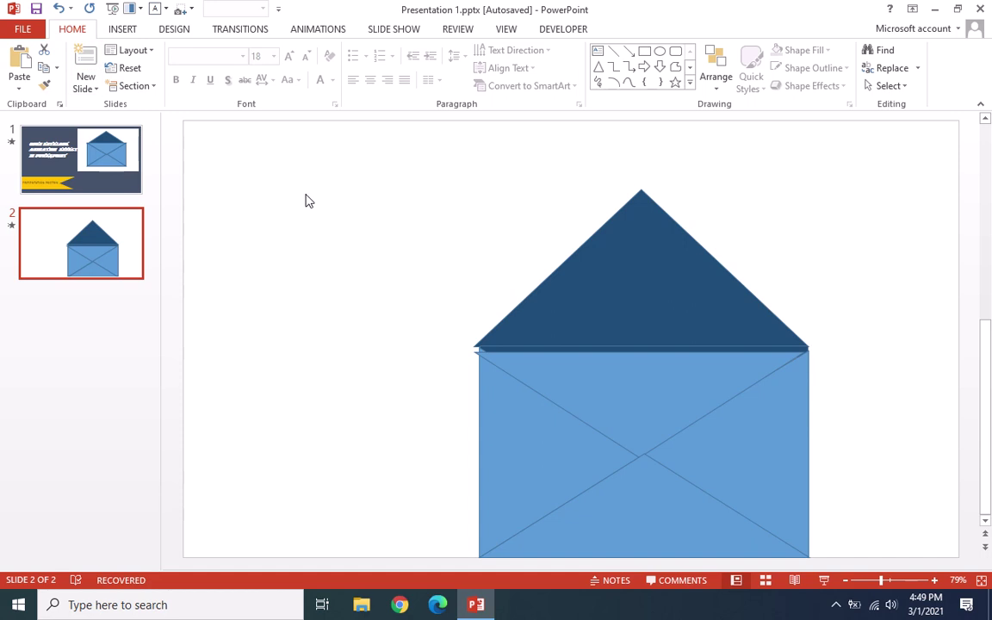